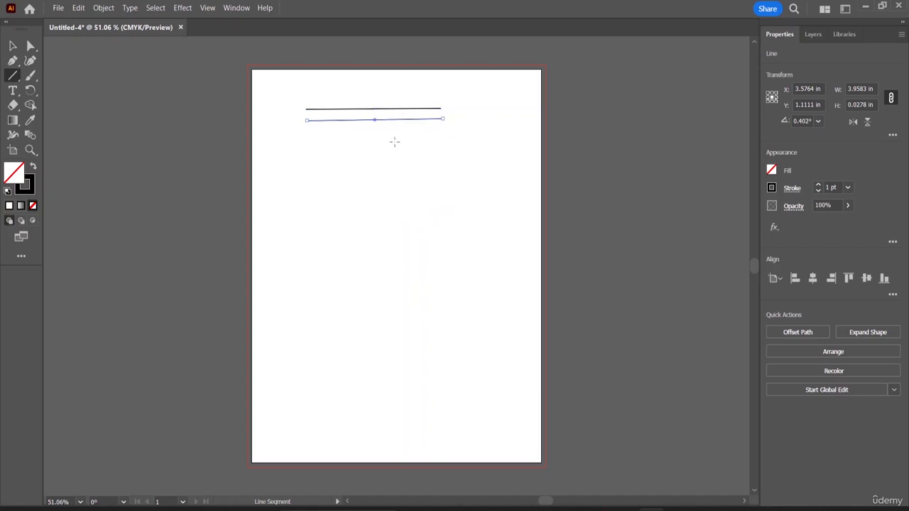
- Draw a third line about 3.82 in wide below the existing two and align all three lines by their horizontal centres
drag(309, 131, 441, 129)
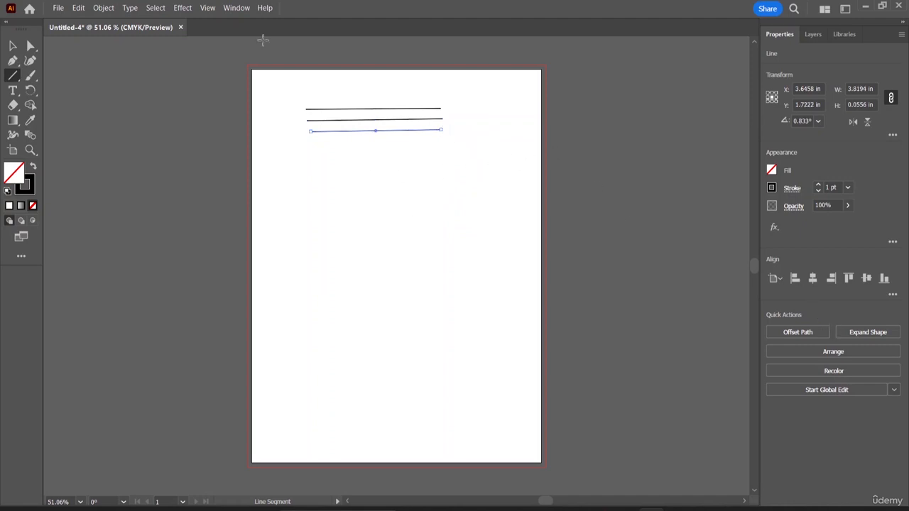
click(12, 46)
drag(289, 102, 369, 144)
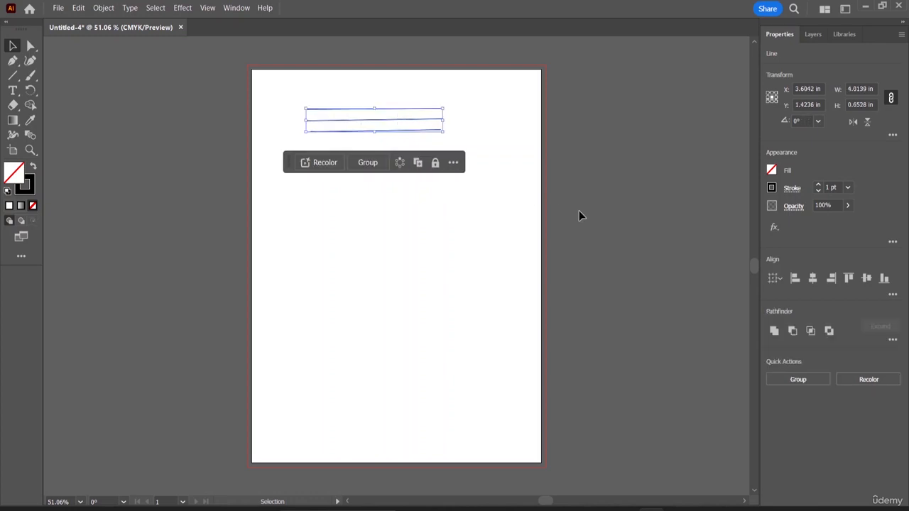
click(813, 278)
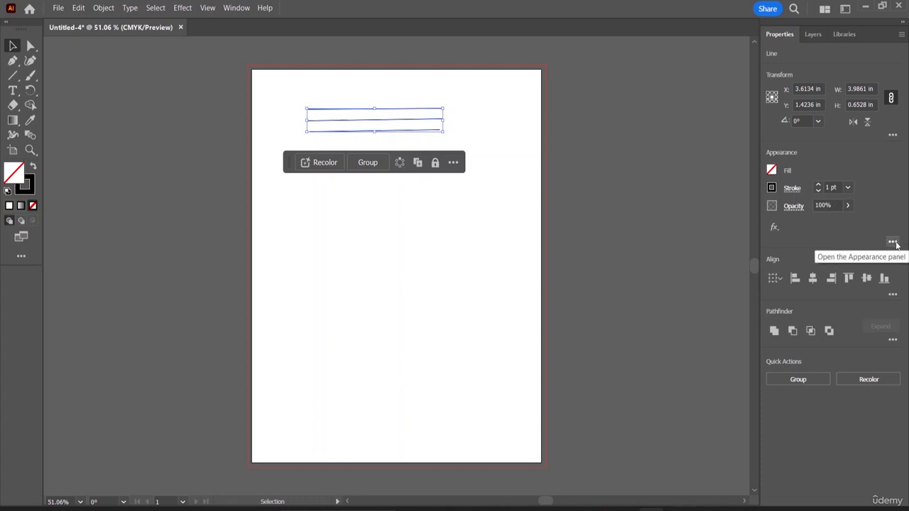
- Distribute the three lines evenly by their vertical centres
click(892, 293)
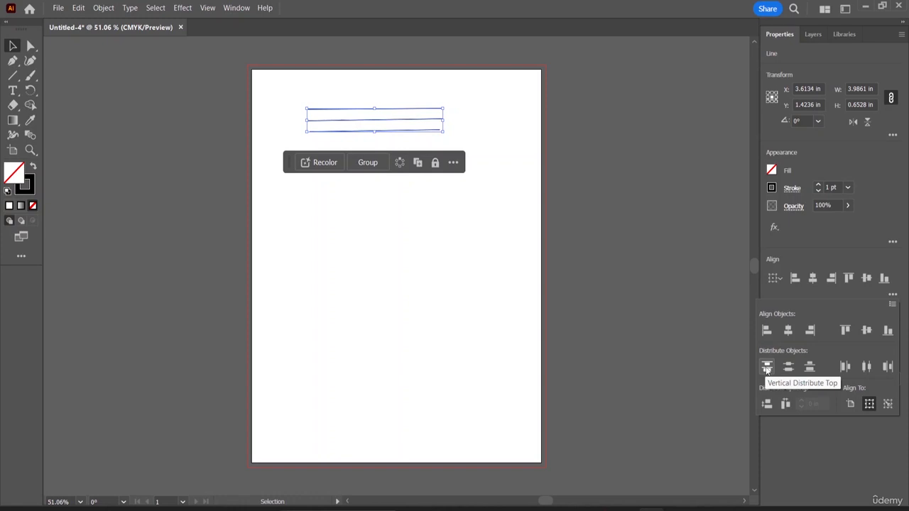
click(787, 367)
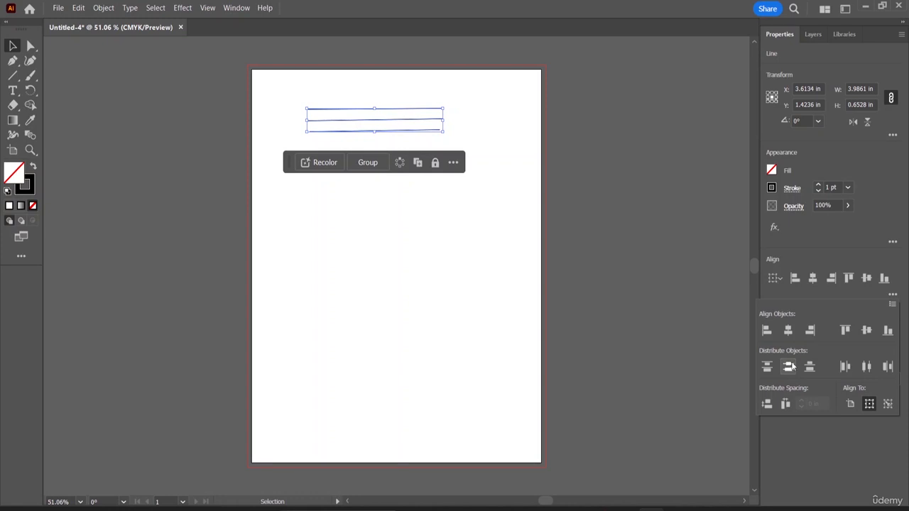
click(554, 141)
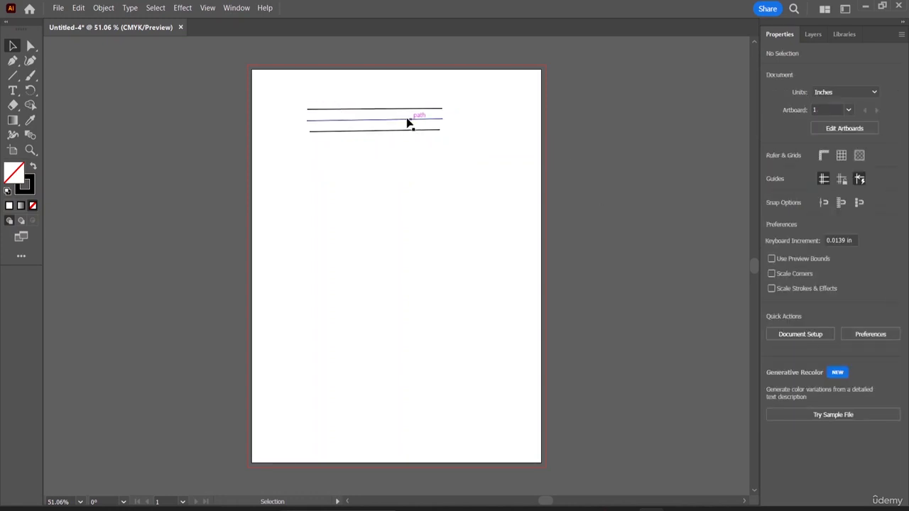
- Copy the three aligned lines and paste the set in the middle of the artboard
drag(309, 95, 383, 157)
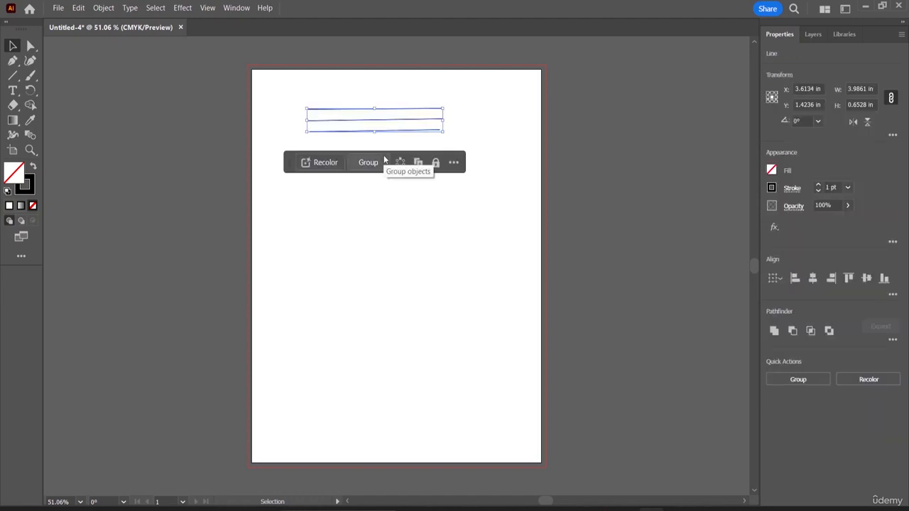
key(a)
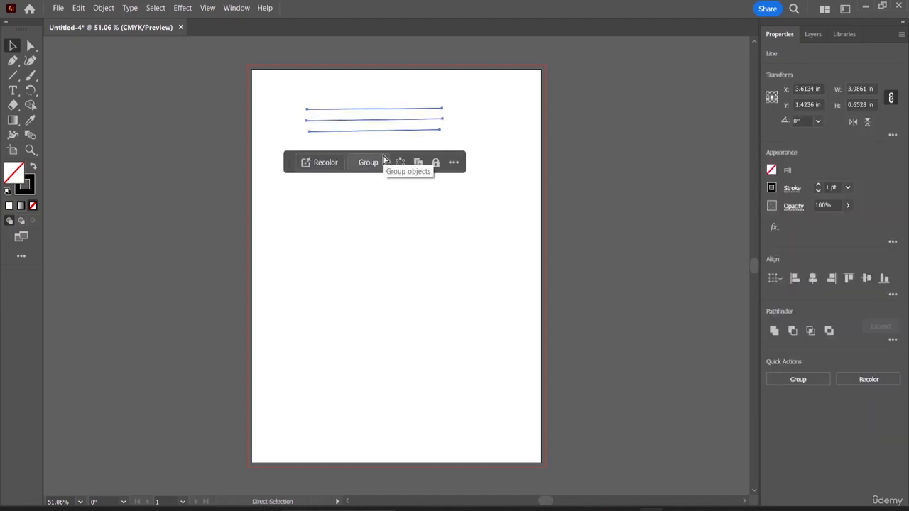
key(v)
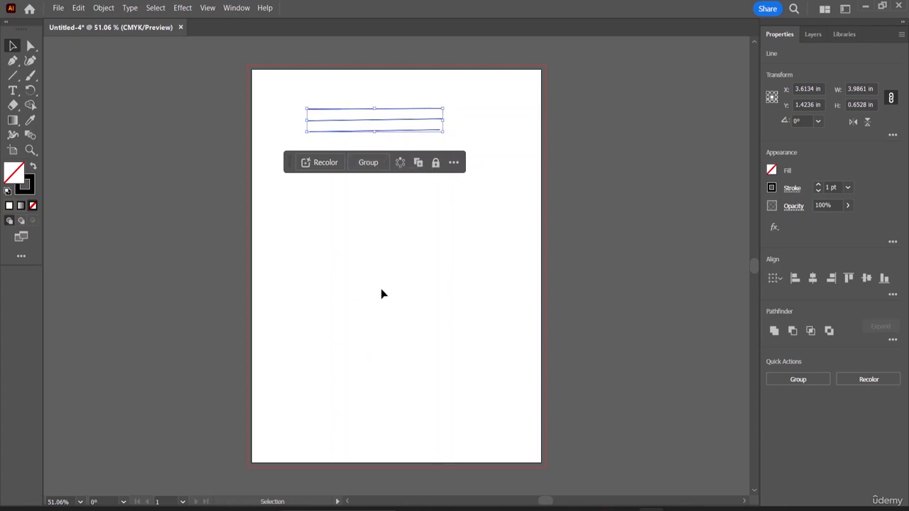
click(381, 294)
key(ctrl+v)
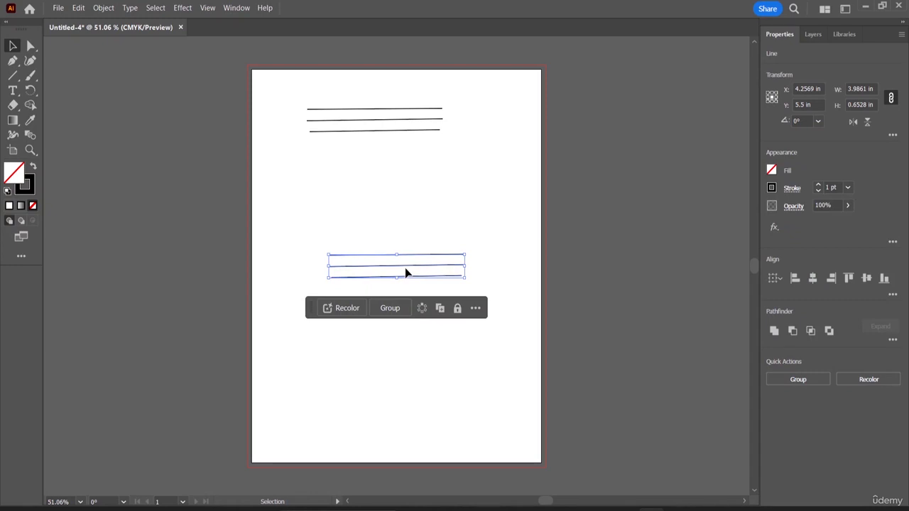
- Paste another copy of the three lines and move it below the middle set, to about X 4.17 in, Y 7.62 in
key(a)
key(v)
key(a)
click(380, 384)
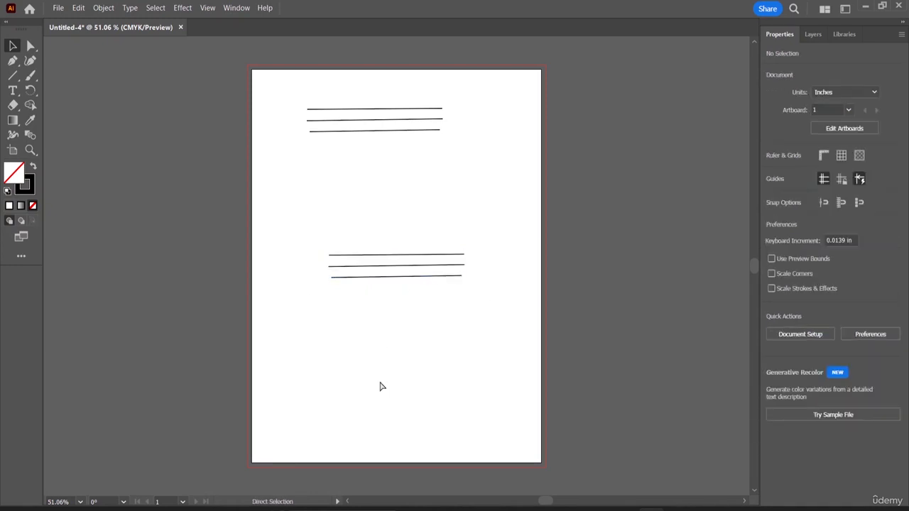
key(ctrl+z)
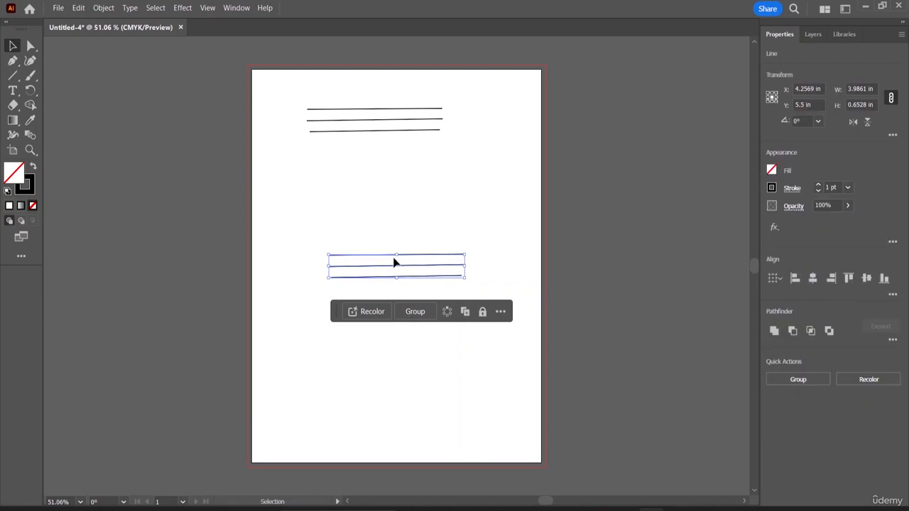
drag(404, 265, 390, 350)
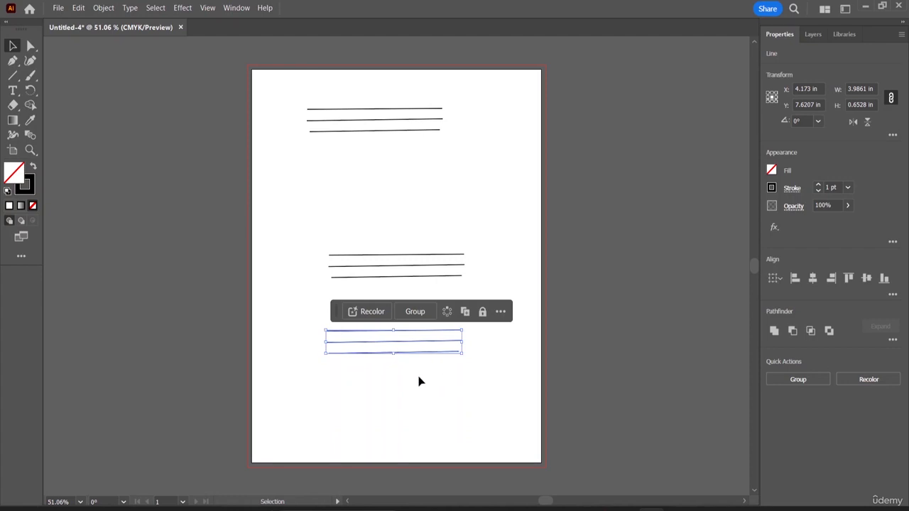
- Paste one more copy of the three lines on top of the middle set and deselect it
click(379, 413)
key(ctrl+v)
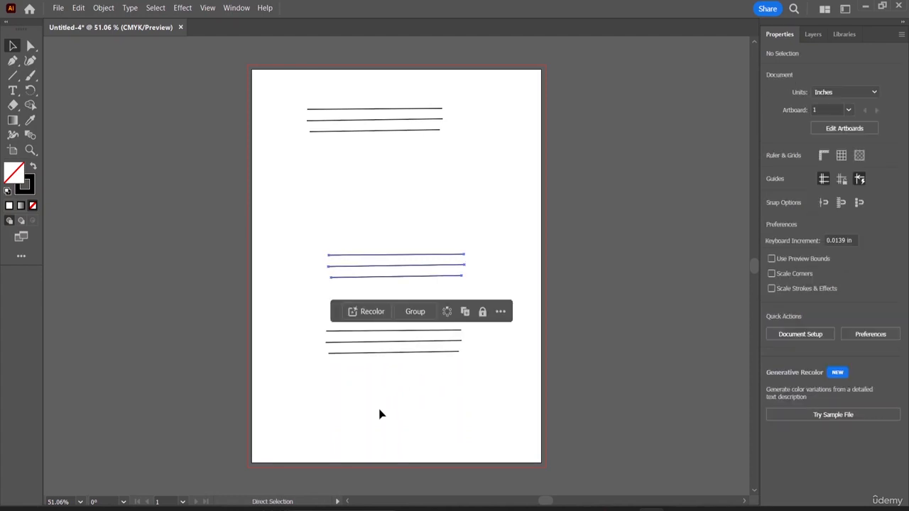
drag(384, 262, 396, 328)
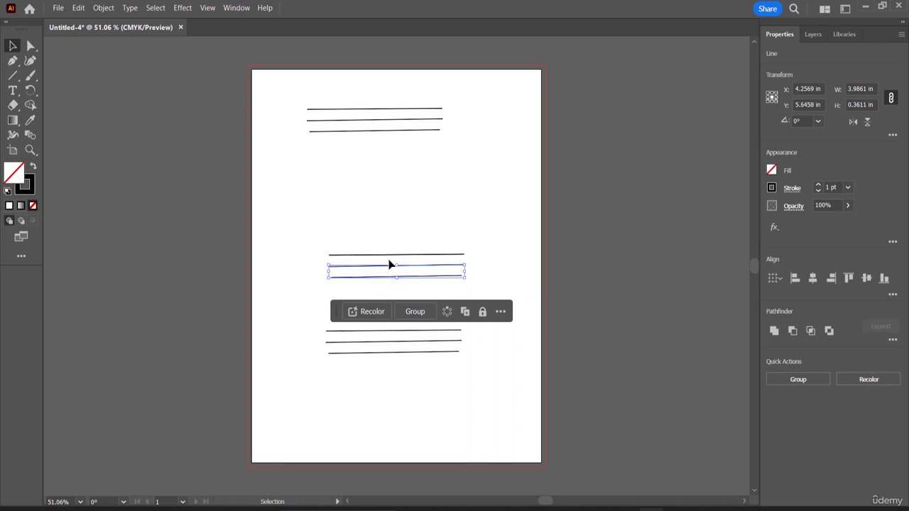
click(397, 271)
click(402, 277)
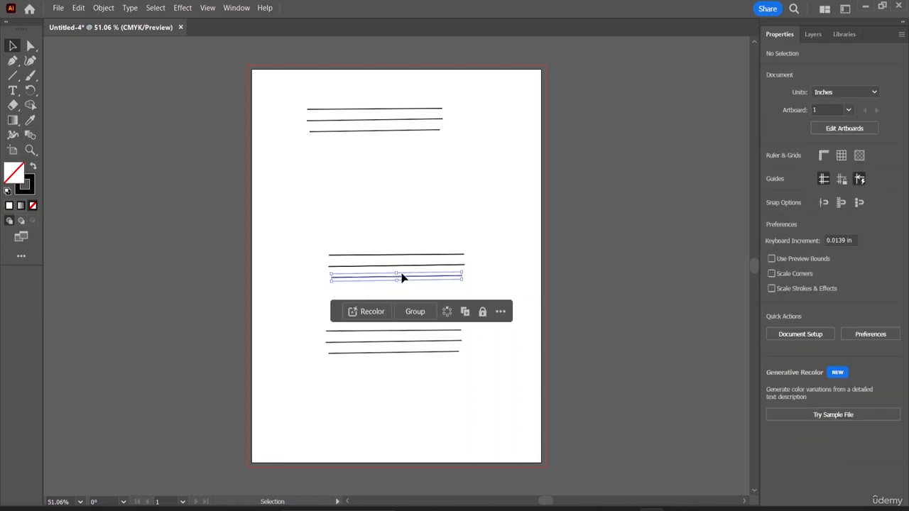
click(346, 240)
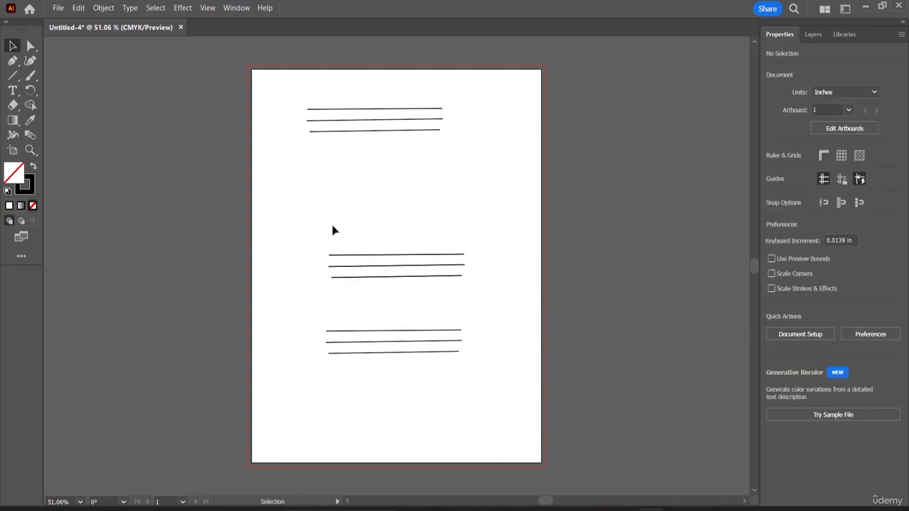
- Copy the lowest set of three lines and paste it over the middle set
drag(313, 328, 407, 387)
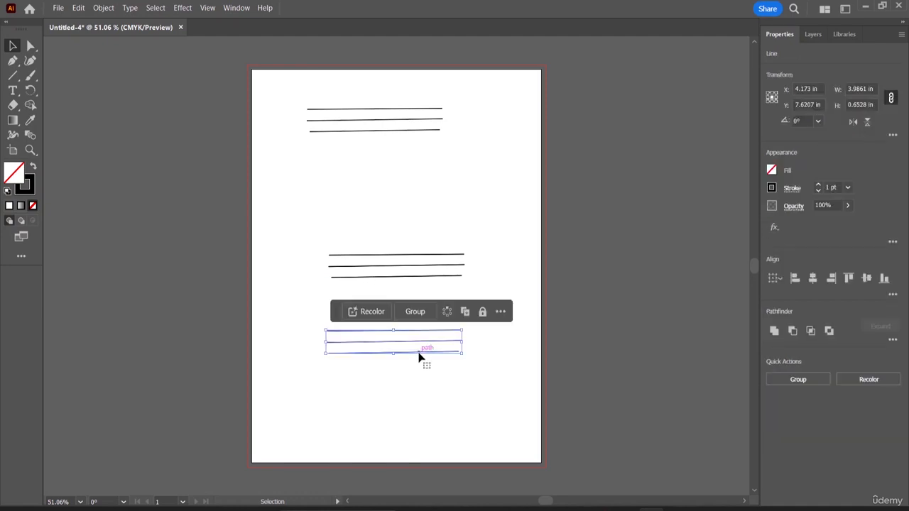
key(a)
key(v)
click(383, 402)
key(a)
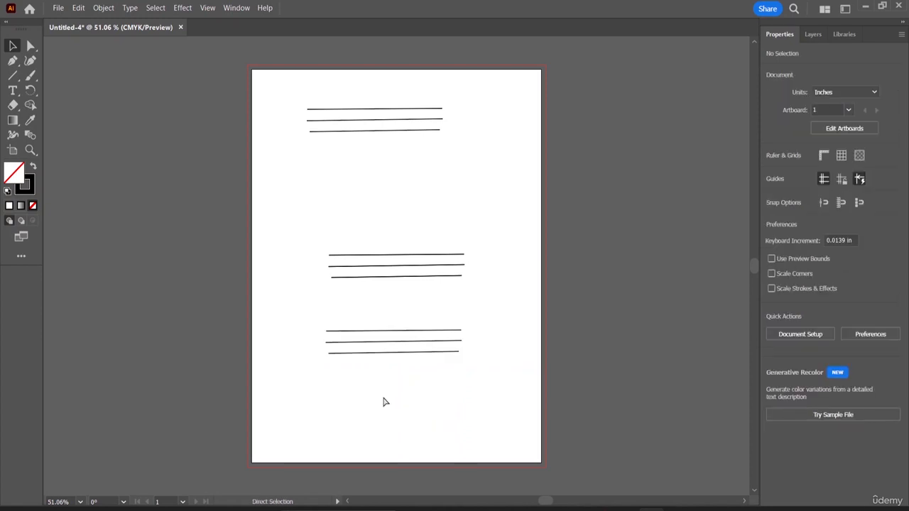
key(ctrl+v)
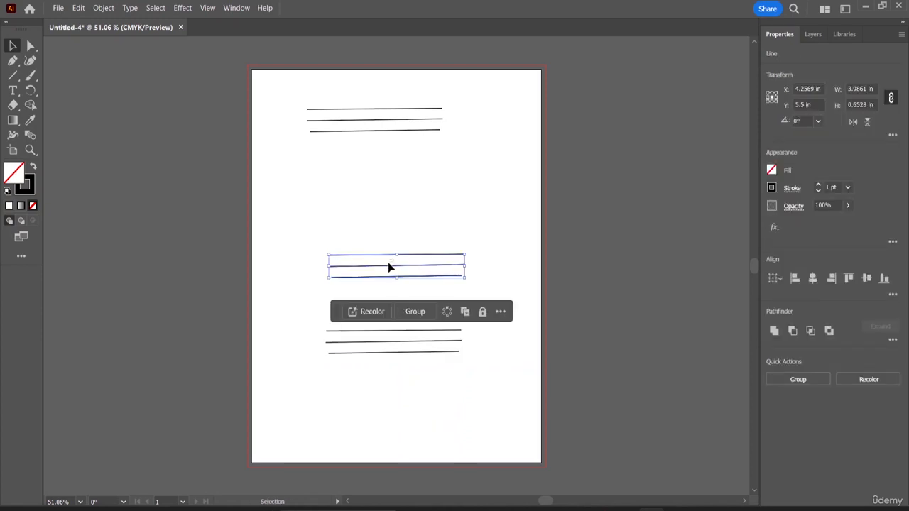
drag(388, 262, 349, 288)
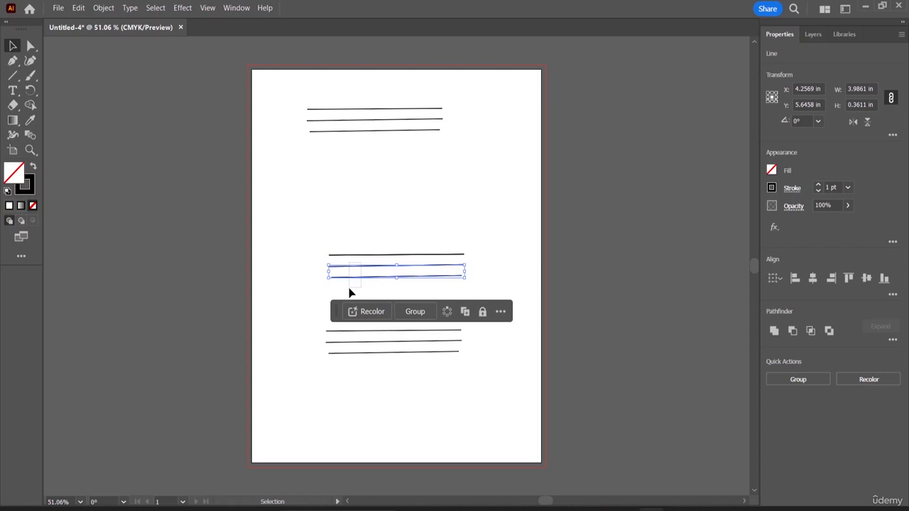
click(505, 393)
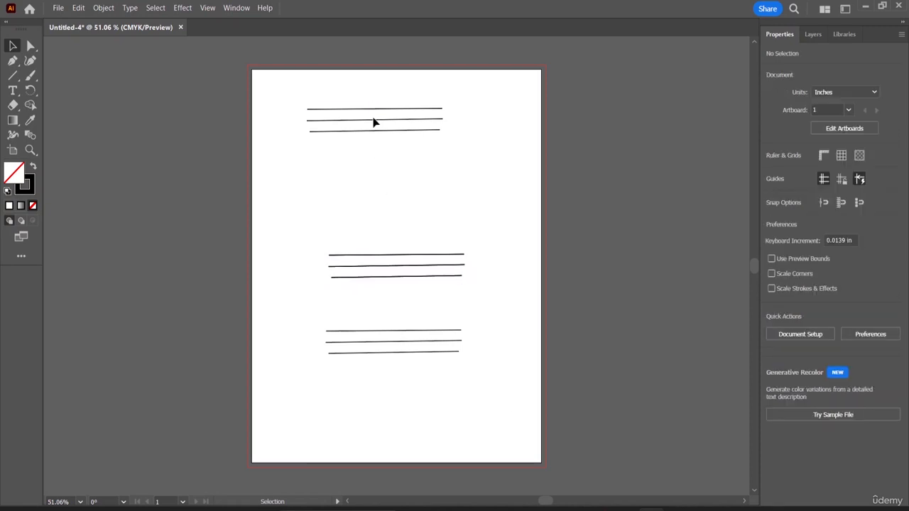
- Shift the uppermost line of the top set slightly down to Y 1.125 in and select the whole set
drag(310, 99, 345, 161)
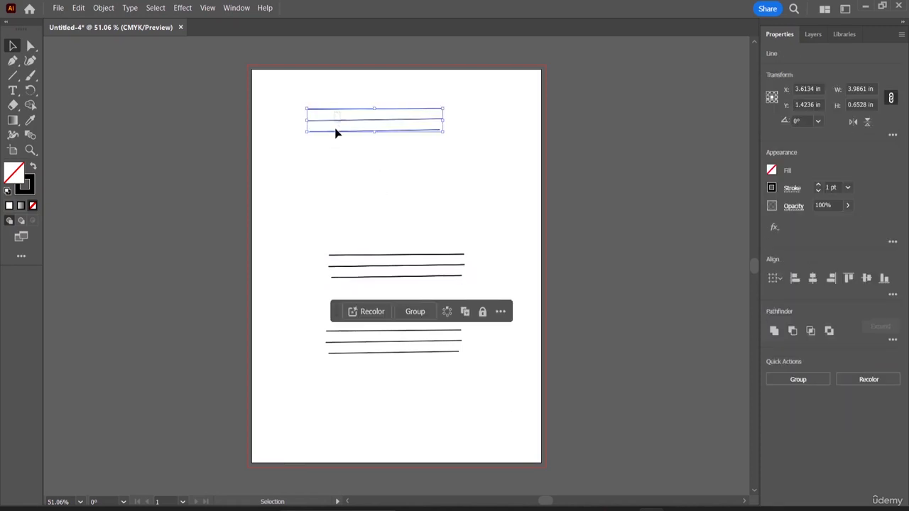
drag(338, 113, 350, 162)
click(315, 92)
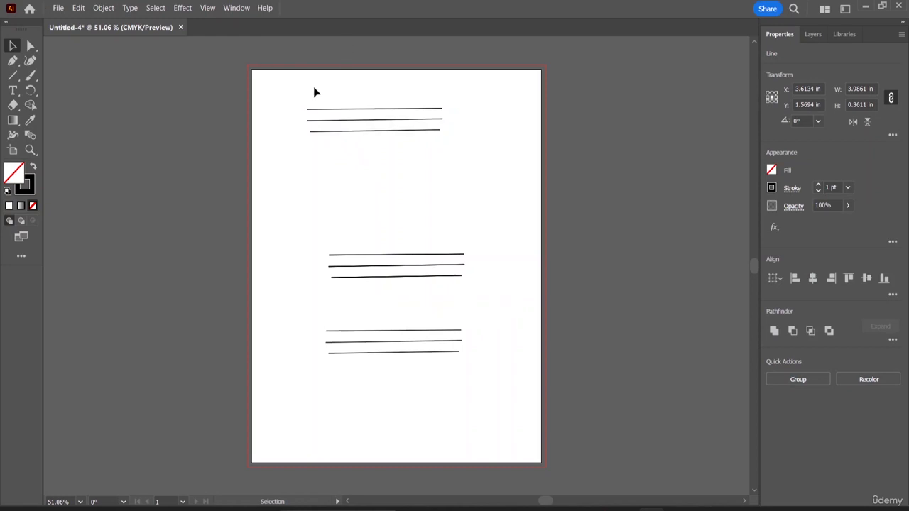
mouse_move(337, 113)
mouse_down()
mouse_move(329, 121)
mouse_move(348, 105)
mouse_move(338, 119)
mouse_move(338, 111)
mouse_up()
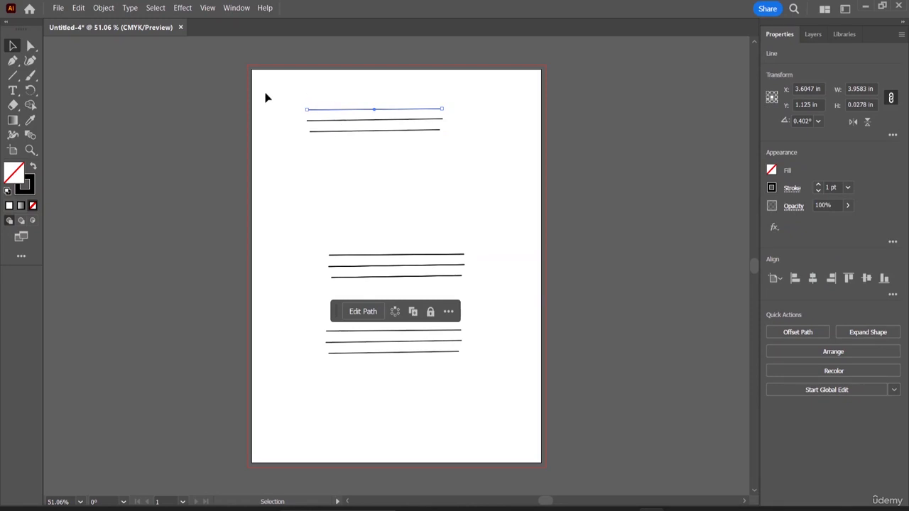
drag(284, 92, 366, 156)
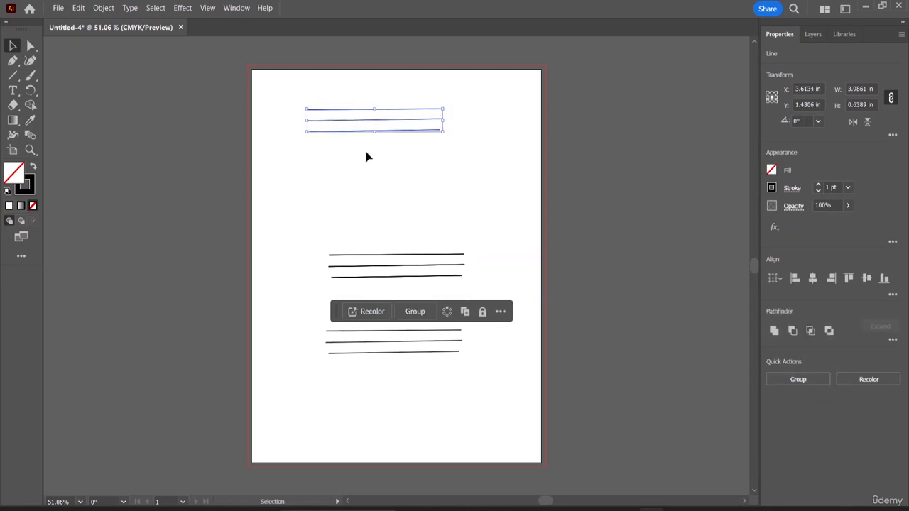
click(401, 131)
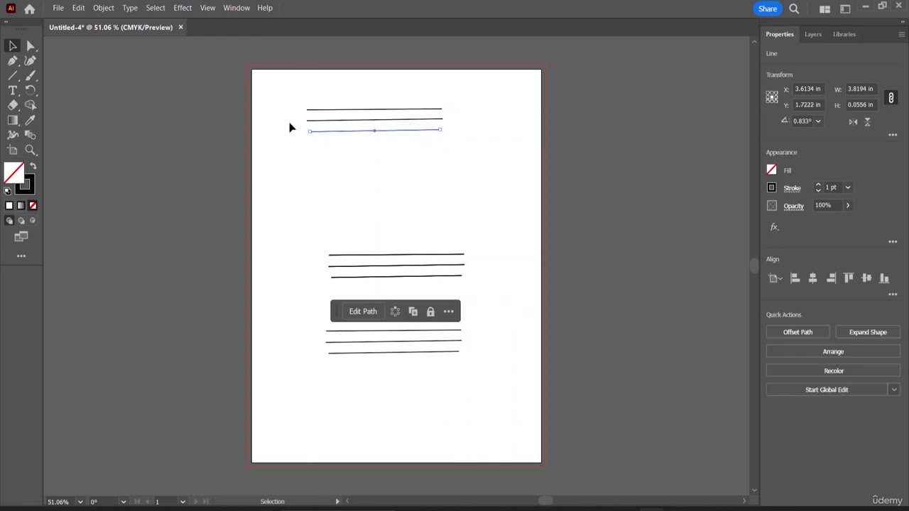
drag(295, 97, 355, 171)
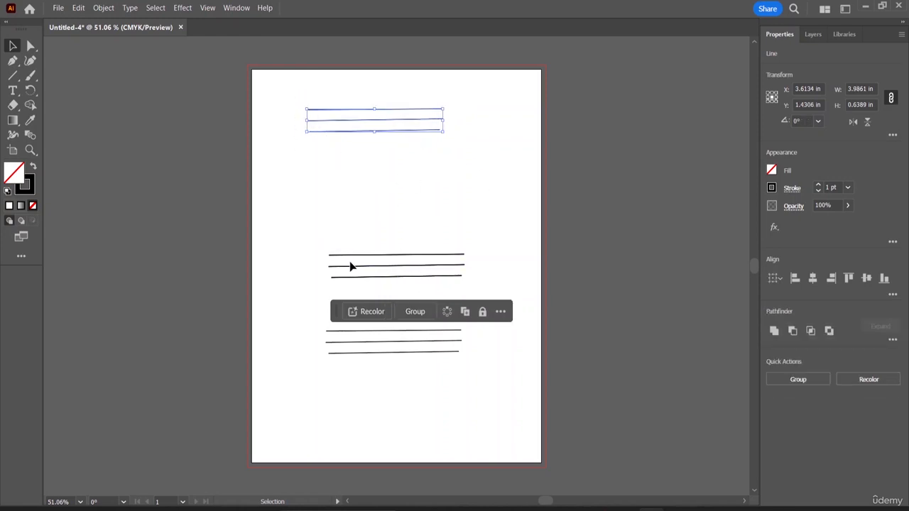
- Rotate the middle set of lines by 90° and move it across the top set, to about X 5.08 in, Y 2.61 in
drag(328, 234, 397, 301)
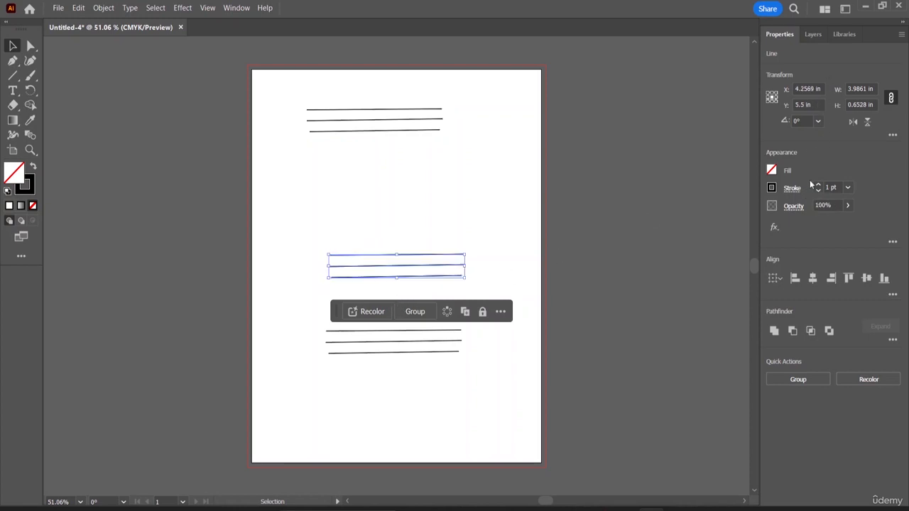
click(816, 123)
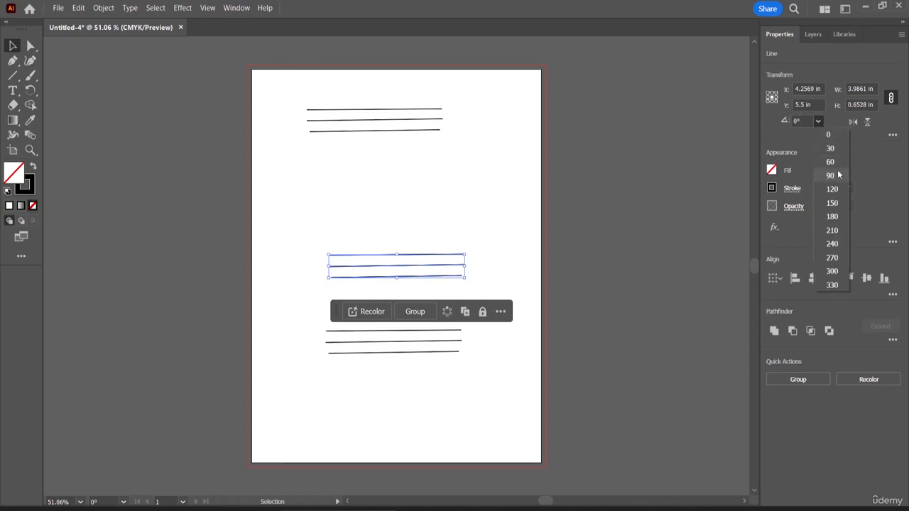
click(831, 174)
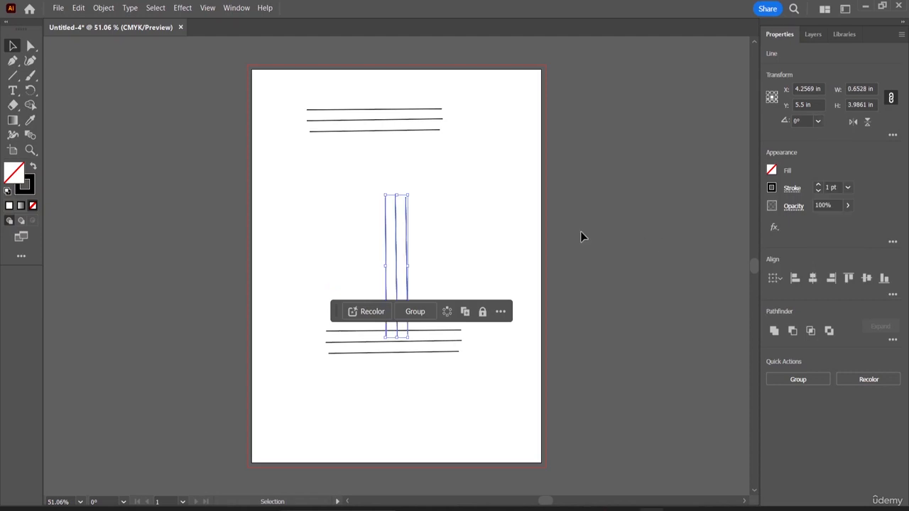
click(418, 245)
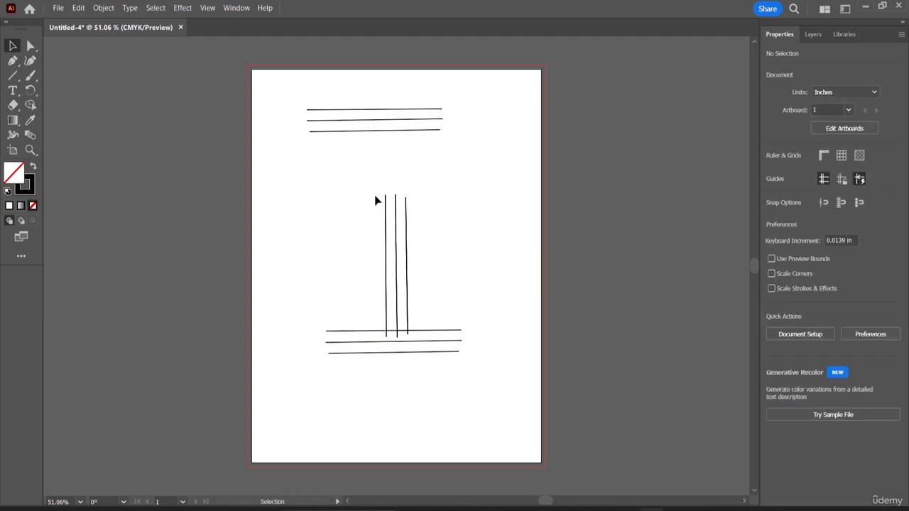
drag(373, 194, 424, 132)
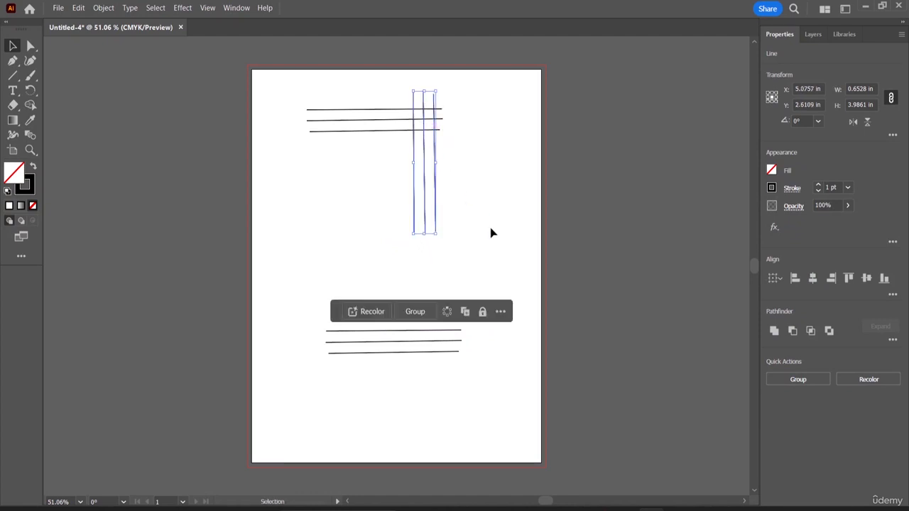
- Move the lowest set of three lines up across the vertical lines, to about X 3.81 in, Y 3.78 in
click(394, 348)
drag(313, 319, 365, 199)
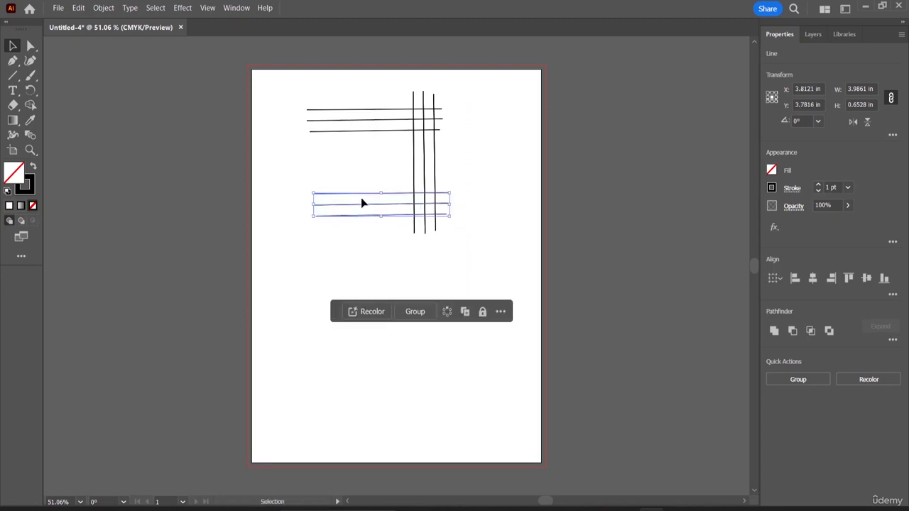
drag(365, 219, 371, 204)
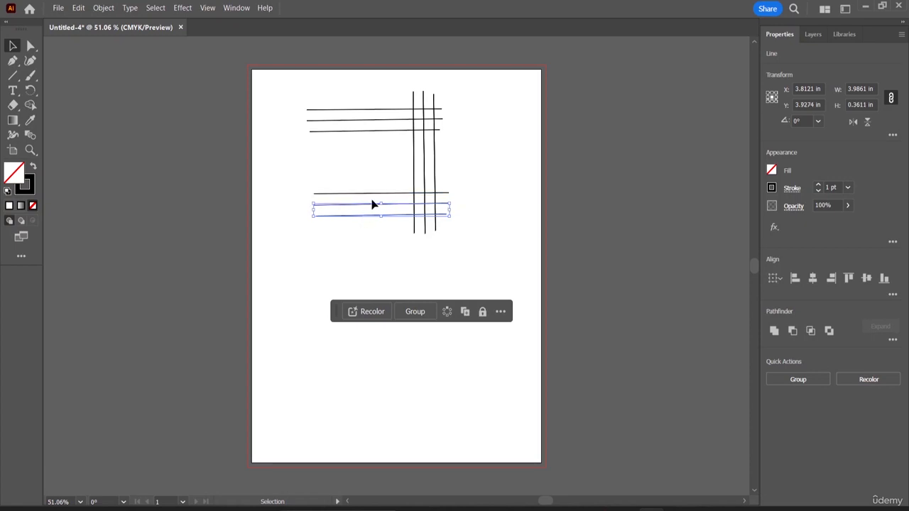
- Duplicate the lower horizontal set of three lines to about X 3.64 in, Y 5.57 in, and rotate the copy by 90°
click(335, 179)
drag(333, 171, 376, 252)
drag(360, 201, 355, 263)
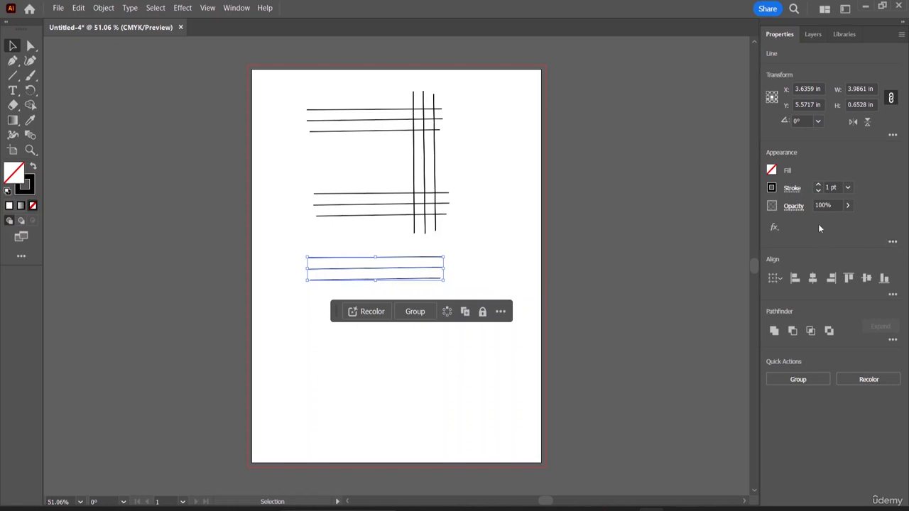
click(808, 120)
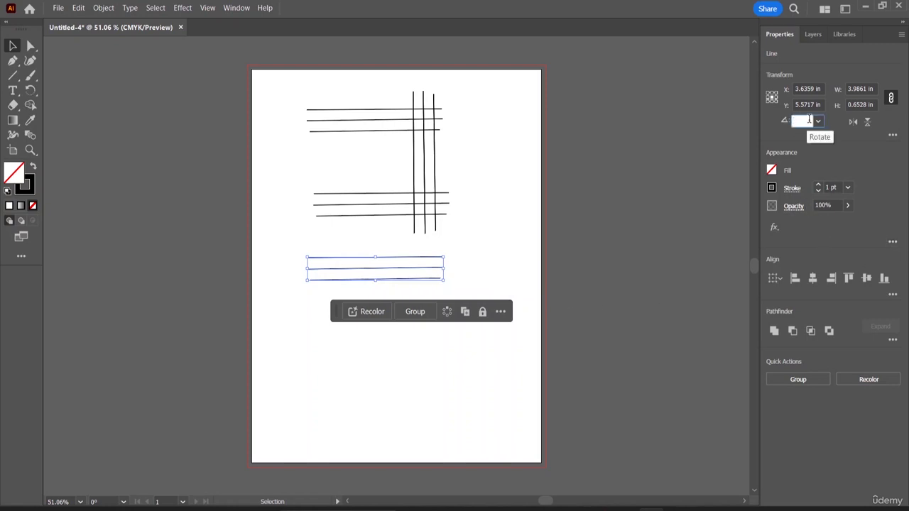
key(Return)
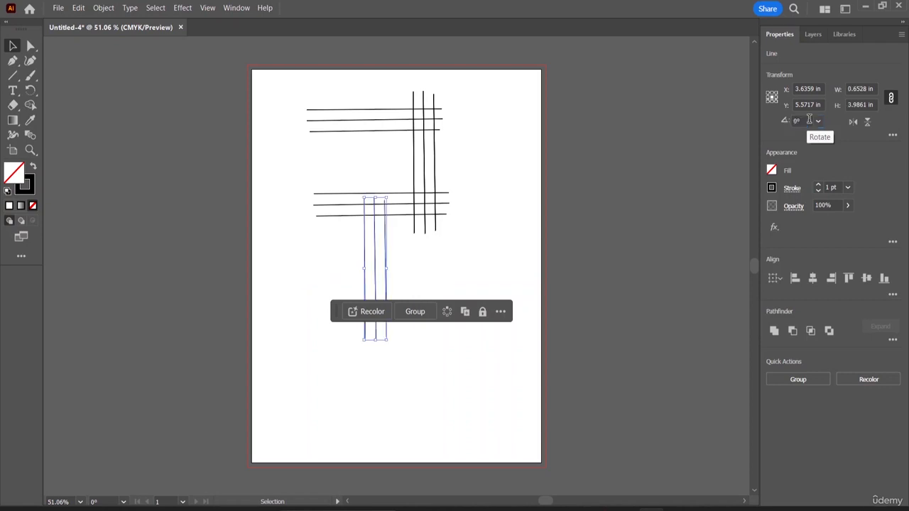
- Move the new vertical set up across the left part of both horizontal sets, to about X 2.82 in, Y 2.74 in
click(380, 243)
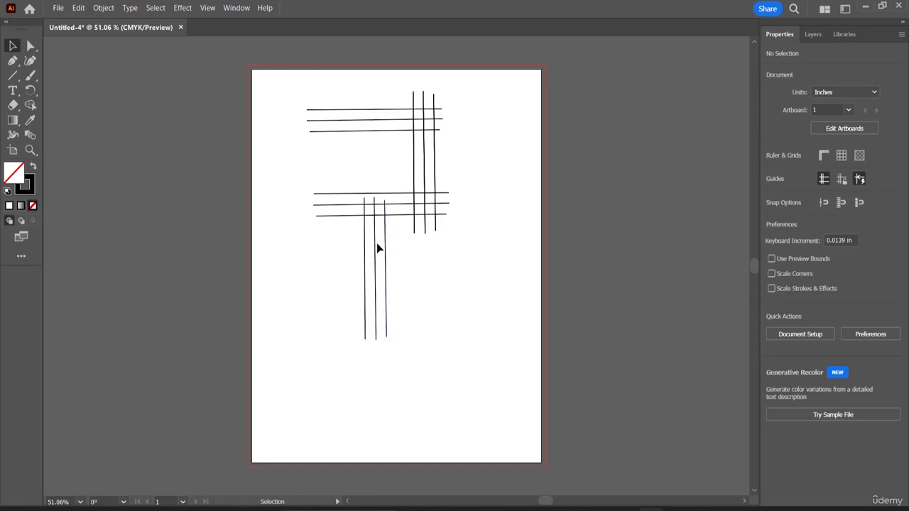
drag(342, 252, 407, 286)
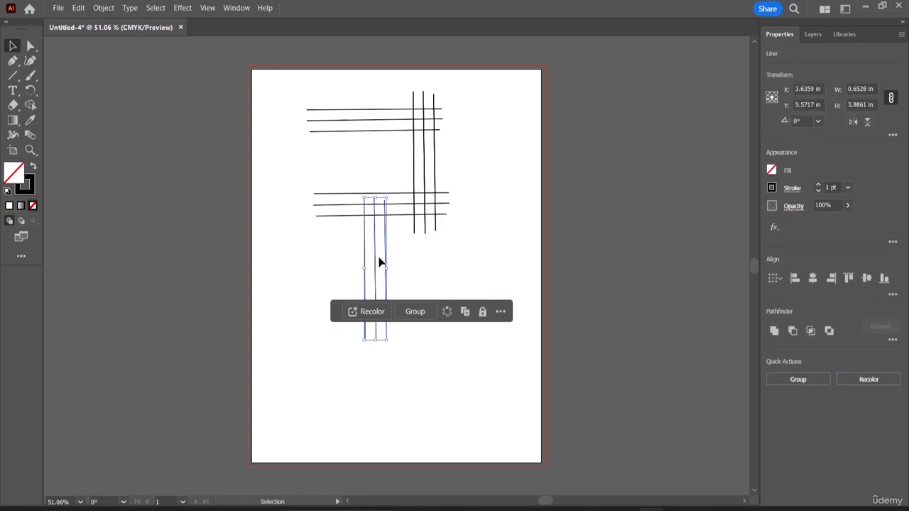
click(355, 223)
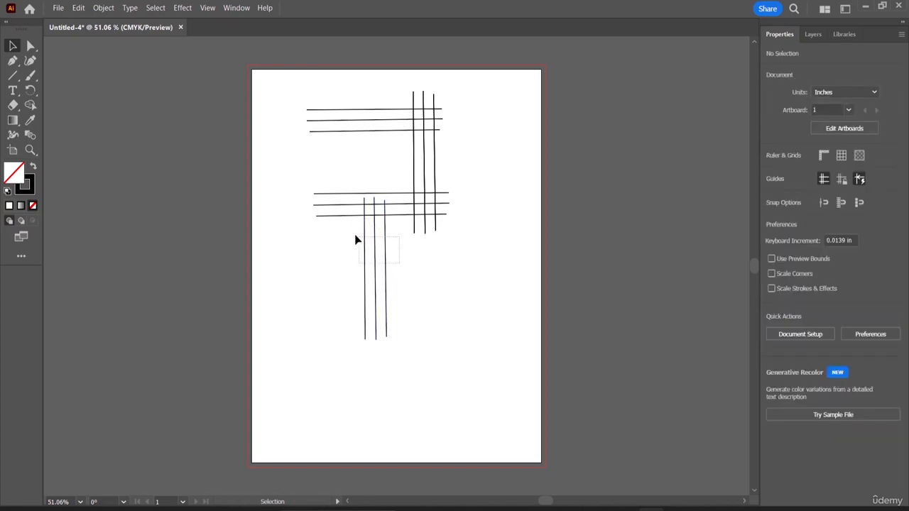
drag(355, 240, 359, 149)
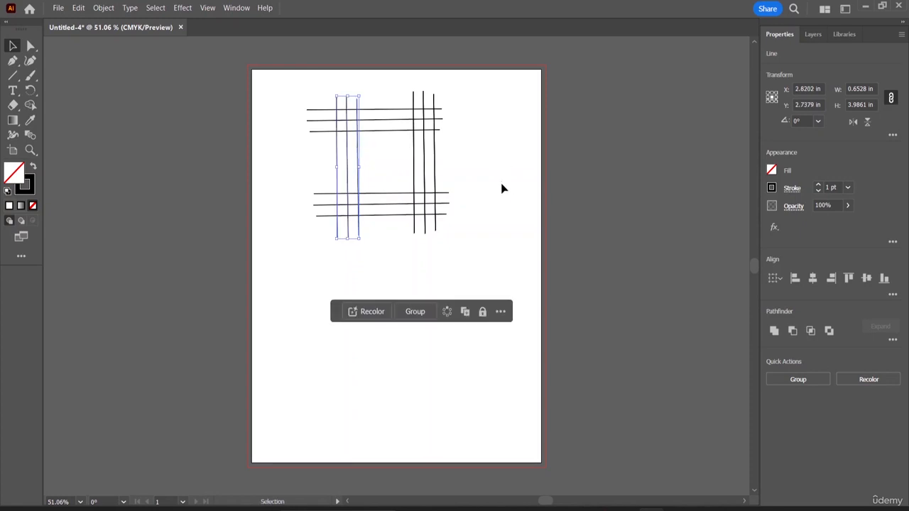
click(379, 276)
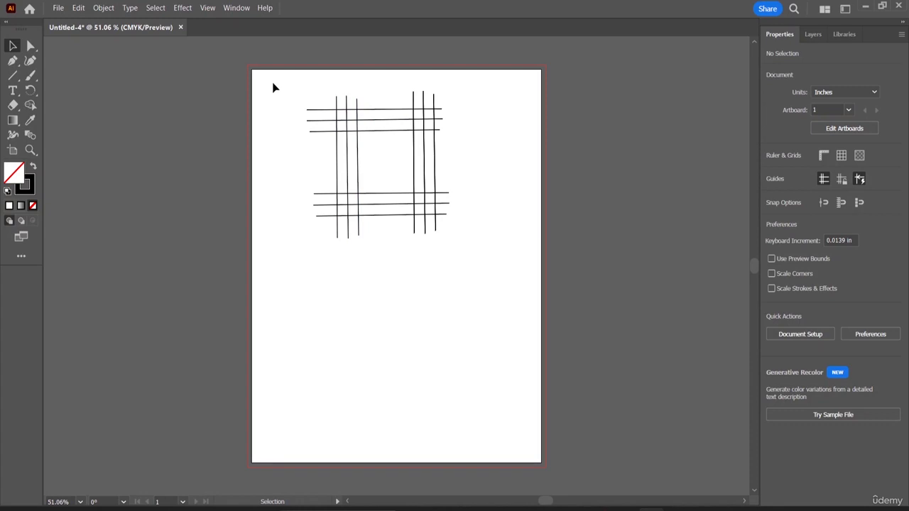
- Draw a diagonal line segment across the outermost grid square at each of the four corners, snapping to the outer line intersections
drag(273, 83, 518, 285)
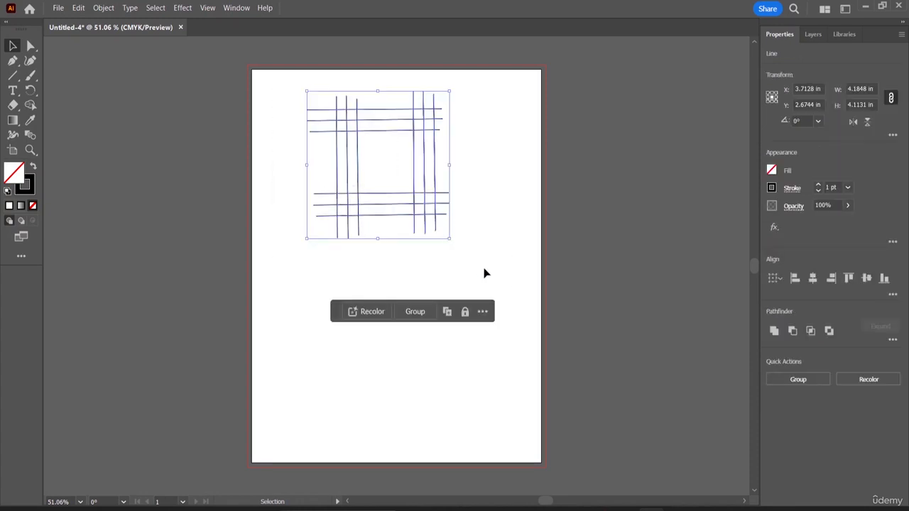
key(ctrl+1)
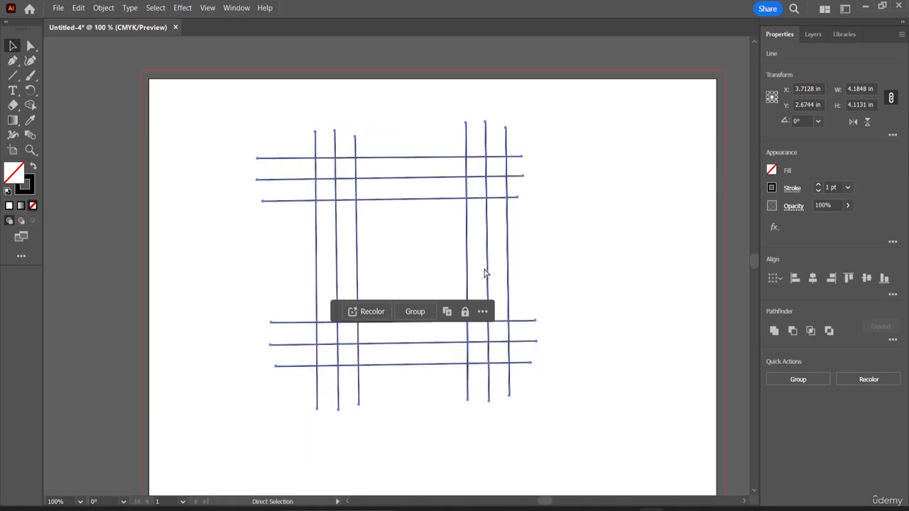
scroll(477, 259, down, 1)
scroll(480, 254, down, 1)
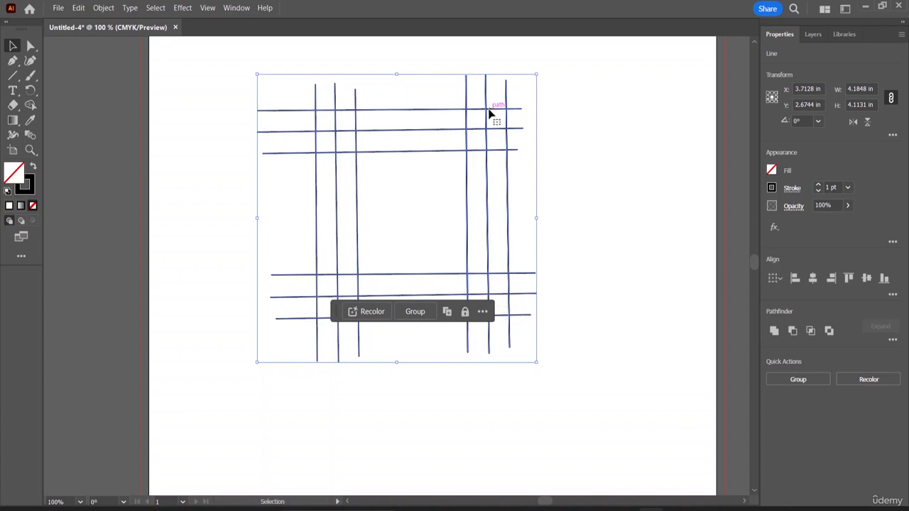
click(13, 76)
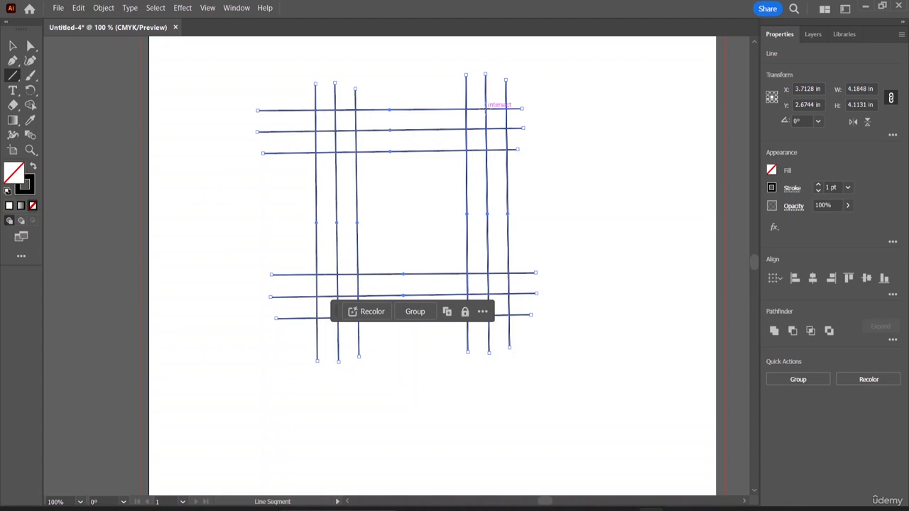
drag(486, 108, 506, 129)
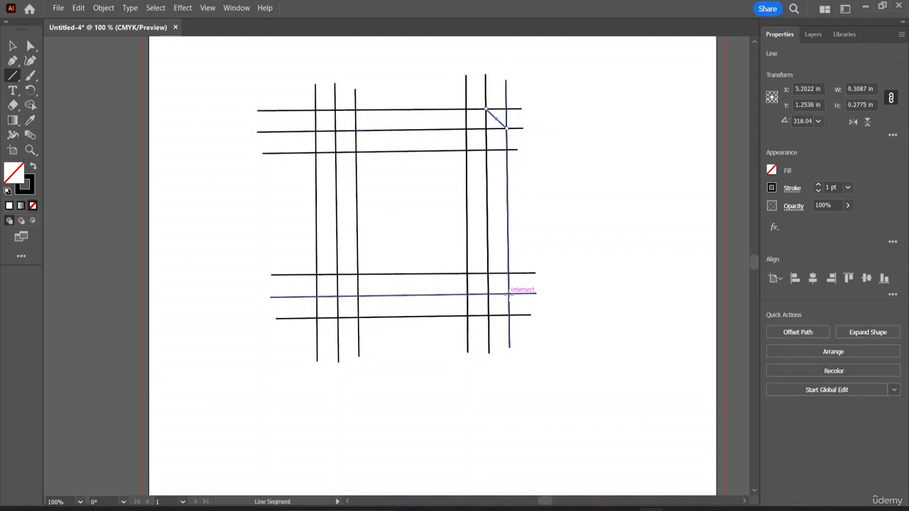
drag(509, 293, 487, 316)
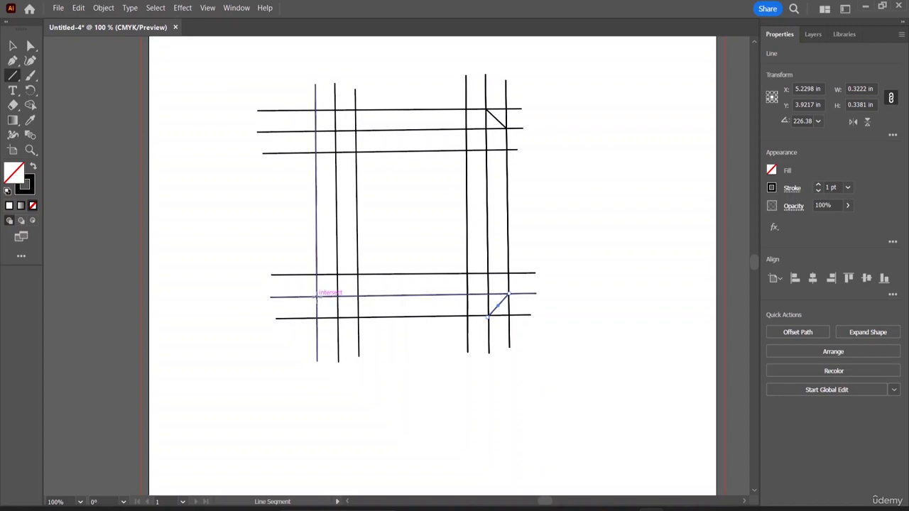
drag(316, 296, 338, 317)
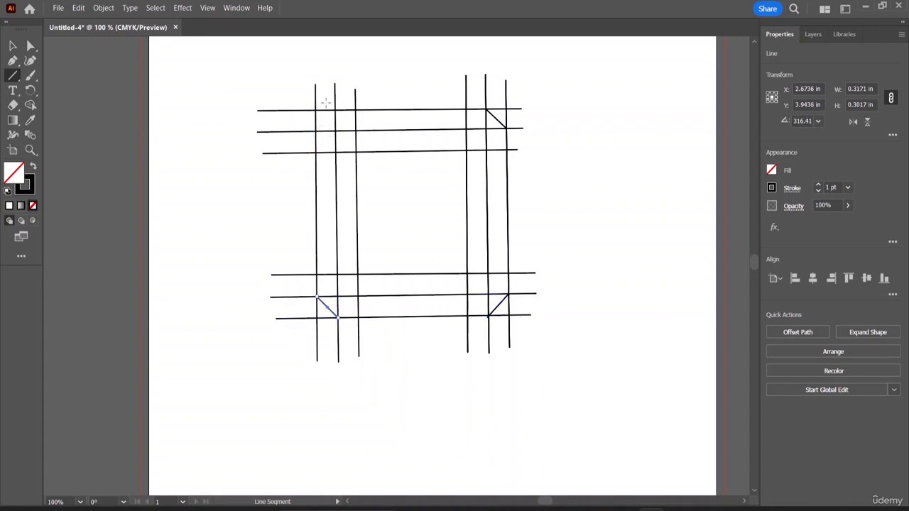
drag(317, 131, 335, 110)
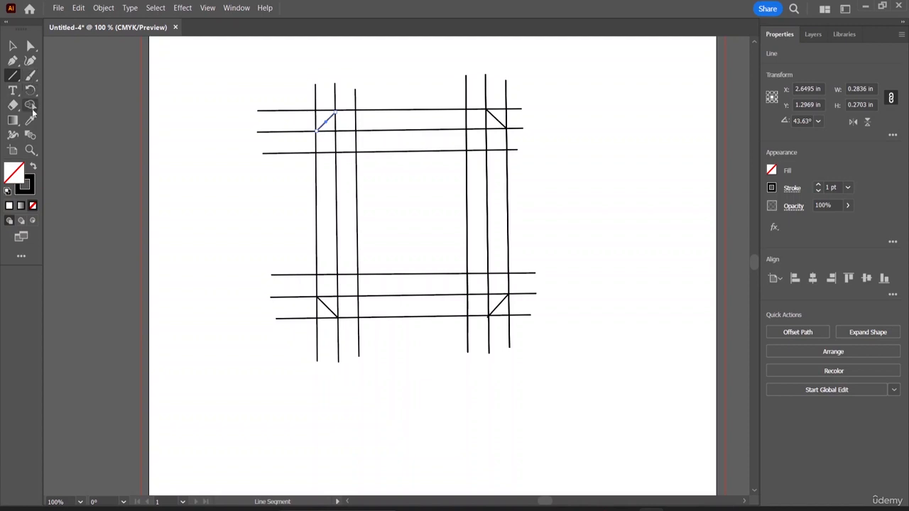
- Select all the artwork and remove the overhanging line ends around the four corners with Shape Builder
click(31, 107)
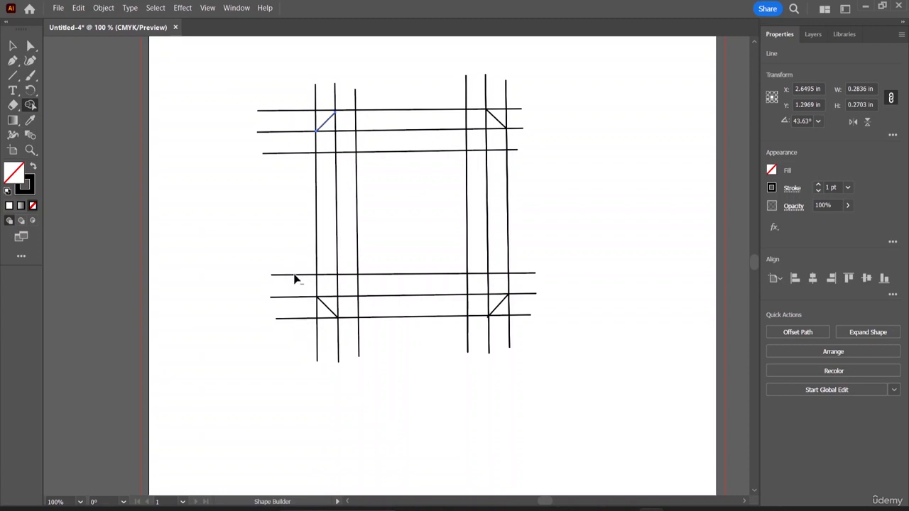
click(13, 46)
drag(226, 90, 608, 414)
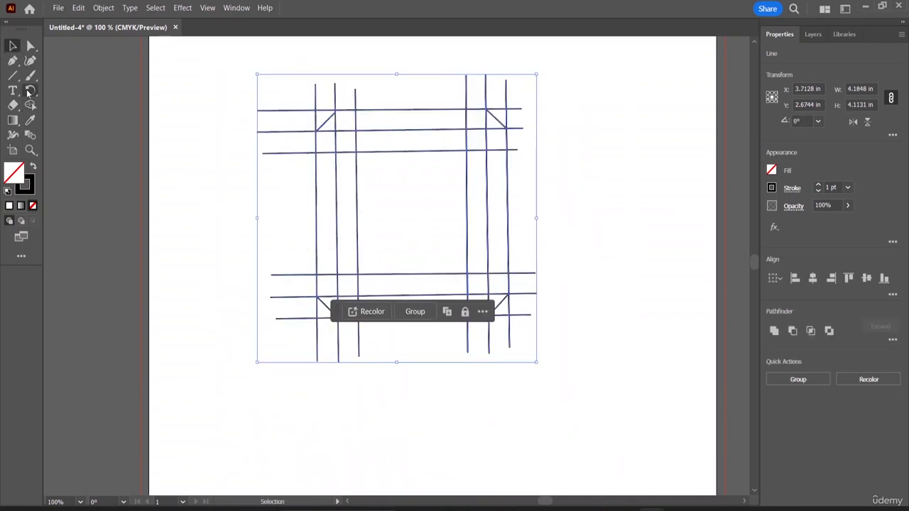
key(shift+m)
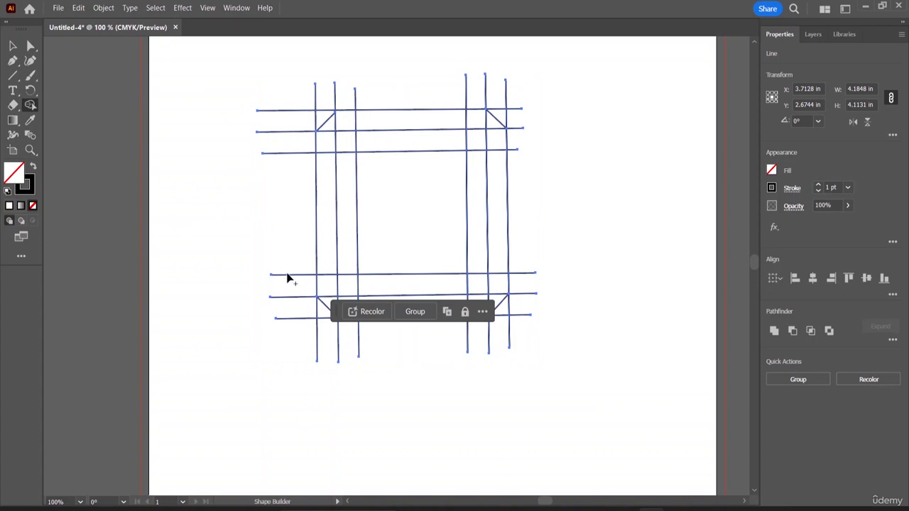
mouse_move(293, 289)
mouse_down()
mouse_move(311, 335)
mouse_move(345, 331)
mouse_move(375, 333)
mouse_up()
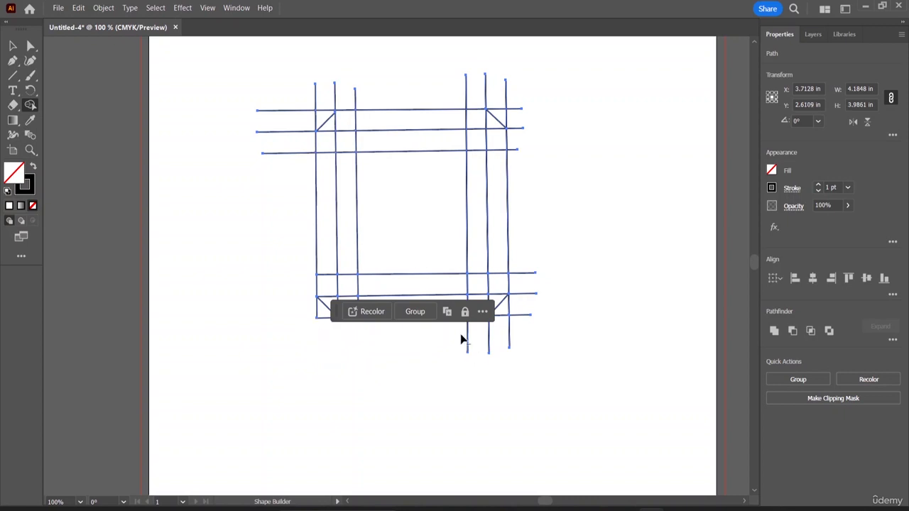
mouse_move(461, 332)
mouse_down()
mouse_move(492, 341)
mouse_move(522, 328)
mouse_up()
drag(520, 268, 515, 317)
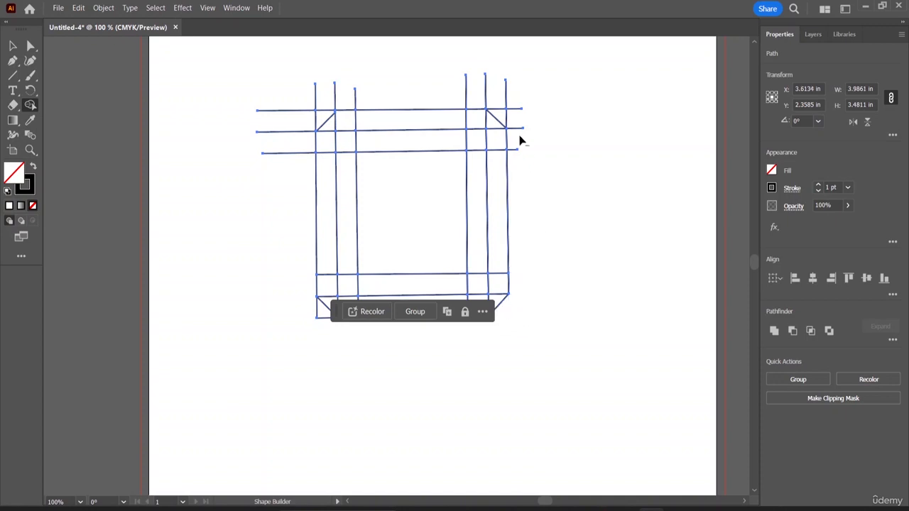
mouse_move(512, 156)
mouse_down()
mouse_move(515, 116)
mouse_move(504, 88)
mouse_up()
mouse_move(513, 126)
mouse_down()
mouse_move(459, 82)
mouse_move(495, 87)
mouse_move(450, 90)
mouse_up()
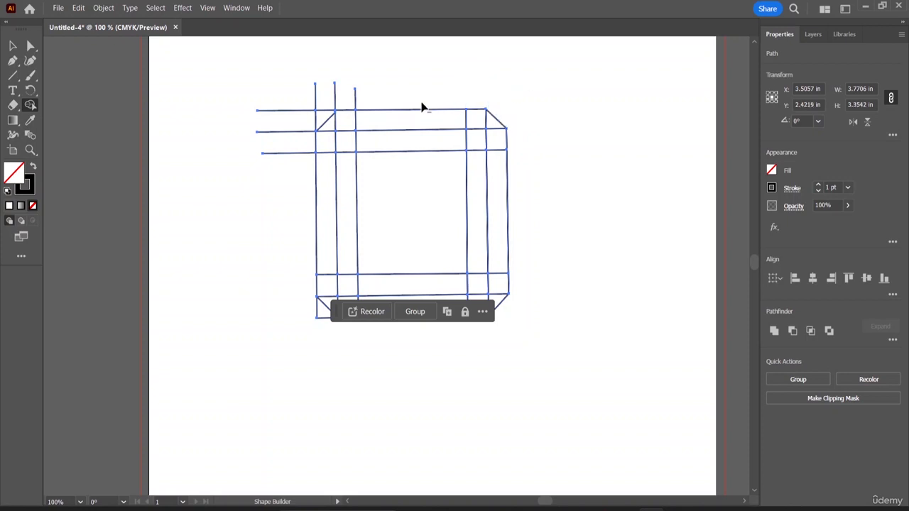
mouse_move(371, 98)
mouse_down()
mouse_move(341, 103)
mouse_move(301, 91)
mouse_move(290, 168)
mouse_up()
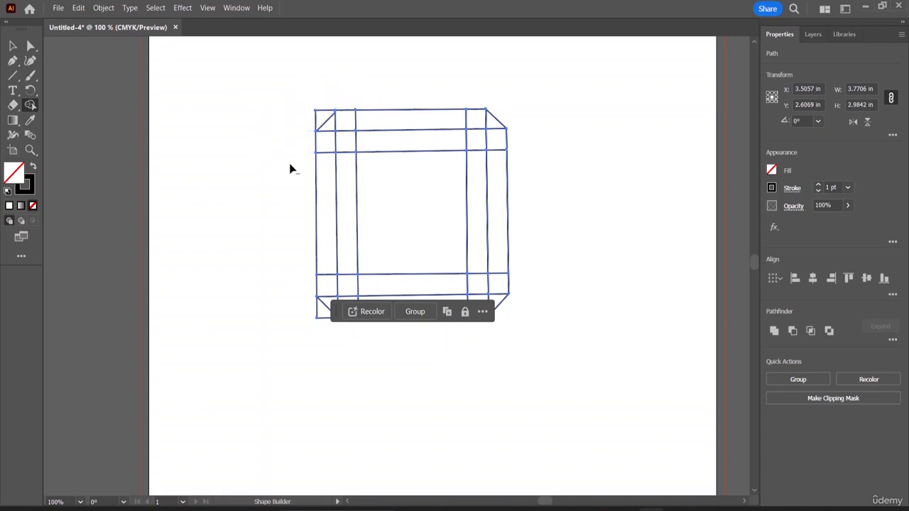
- Delete the leftover pieces outside the diagonals at the upper-left and lower-left corners, and deselect the artwork
alt+click(331, 112)
alt+click(320, 313)
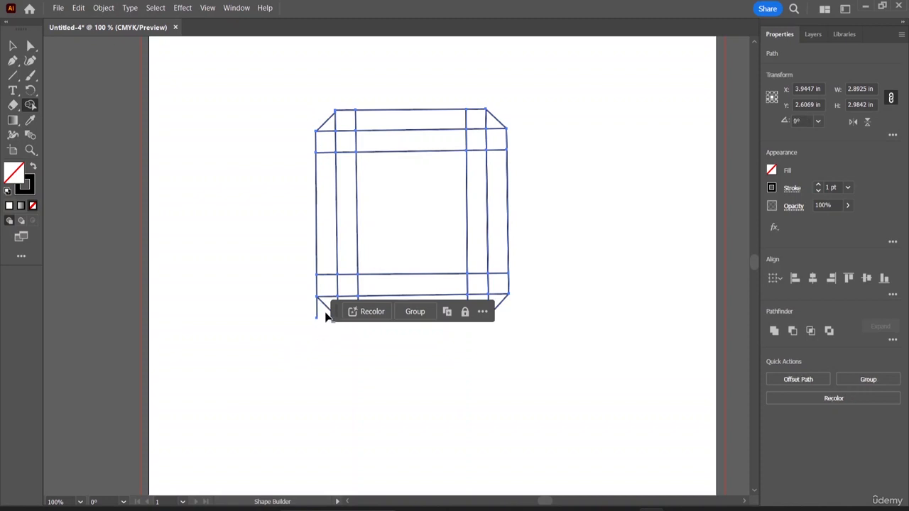
alt+click(314, 308)
click(12, 45)
click(640, 246)
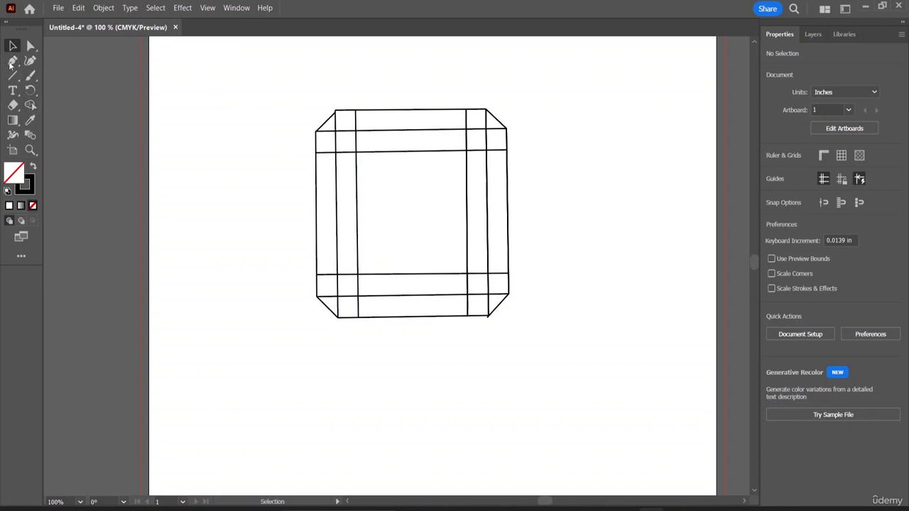
- Select the whole figure and merge the pieces of each of the two top bands up to the inner right vertical band
drag(197, 88, 587, 396)
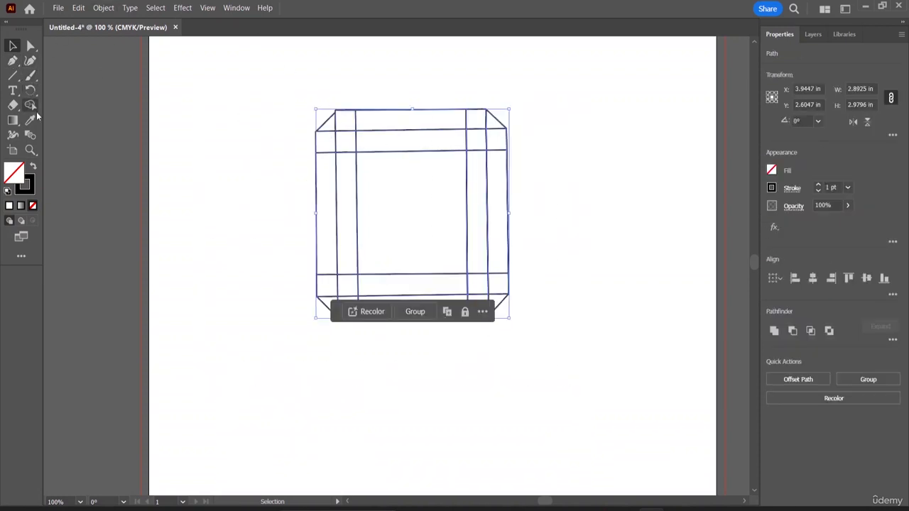
click(31, 106)
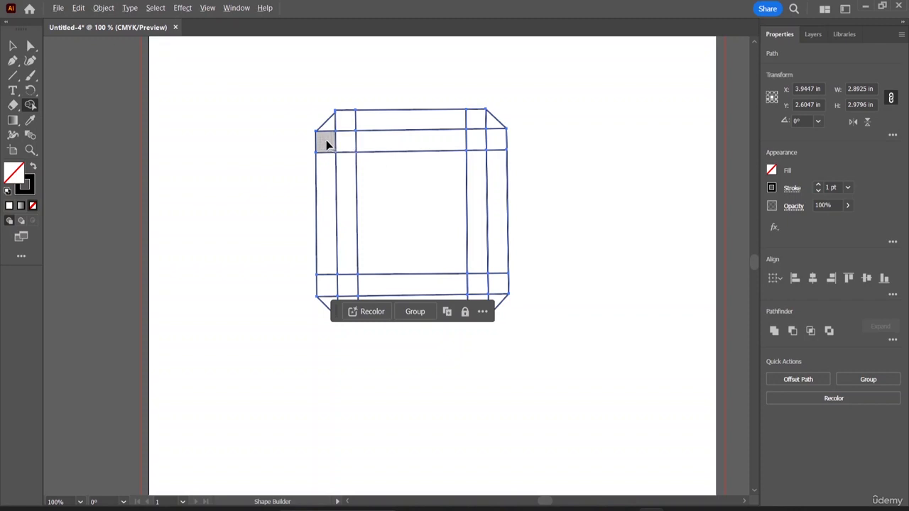
drag(326, 140, 392, 141)
mouse_move(330, 127)
mouse_down()
mouse_move(360, 123)
mouse_move(377, 136)
mouse_up()
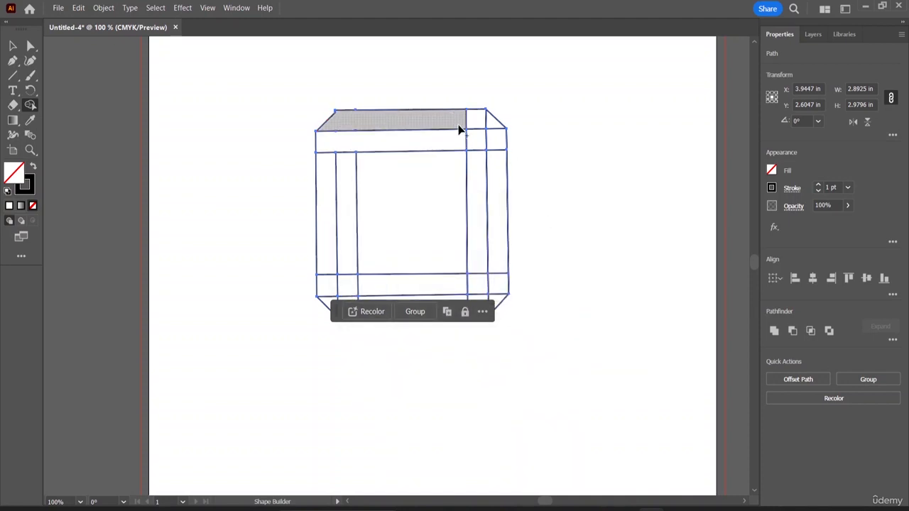
- Merge the pieces of the two right vertical bands, and join the upper of the two bottom bands across the figure's full width
drag(475, 125, 477, 160)
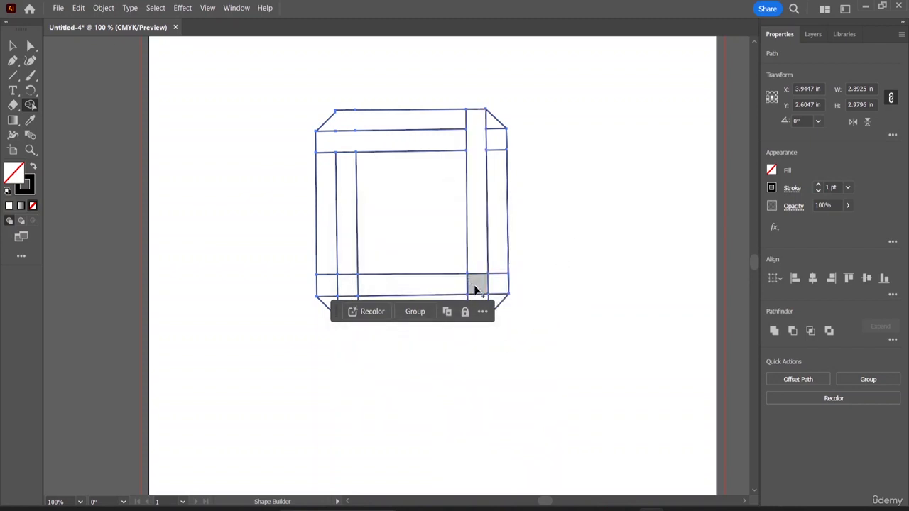
mouse_move(474, 293)
mouse_down()
mouse_move(402, 275)
mouse_move(325, 288)
mouse_up()
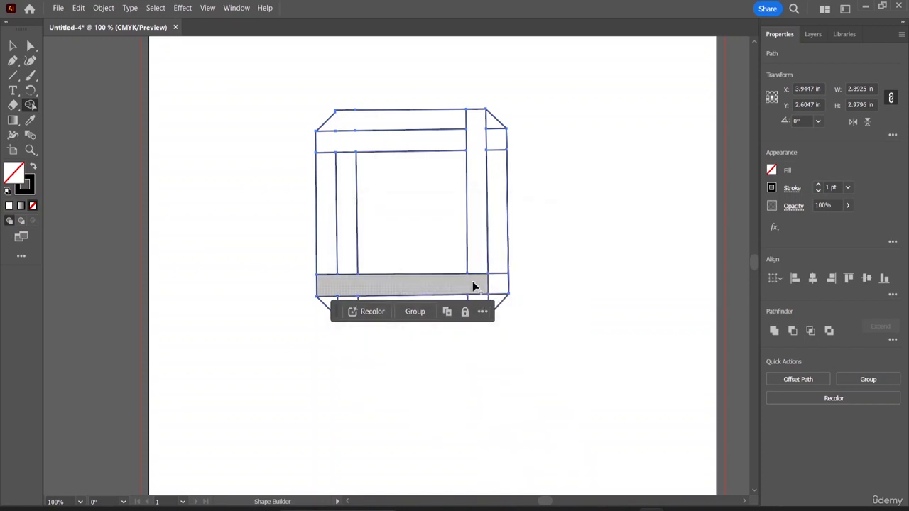
drag(474, 286, 494, 283)
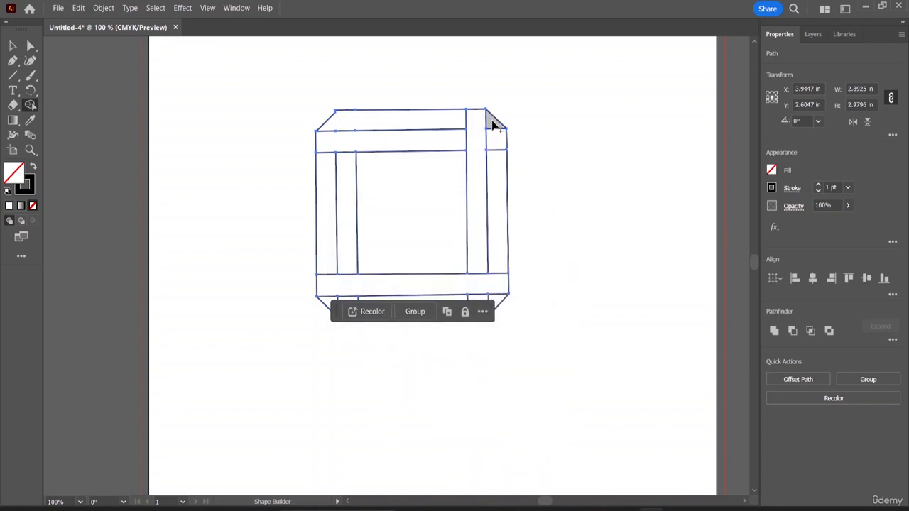
drag(495, 139, 495, 172)
- Merge the lowest band's pieces, including both corner triangles, into one shape
scroll(554, 152, down, 2)
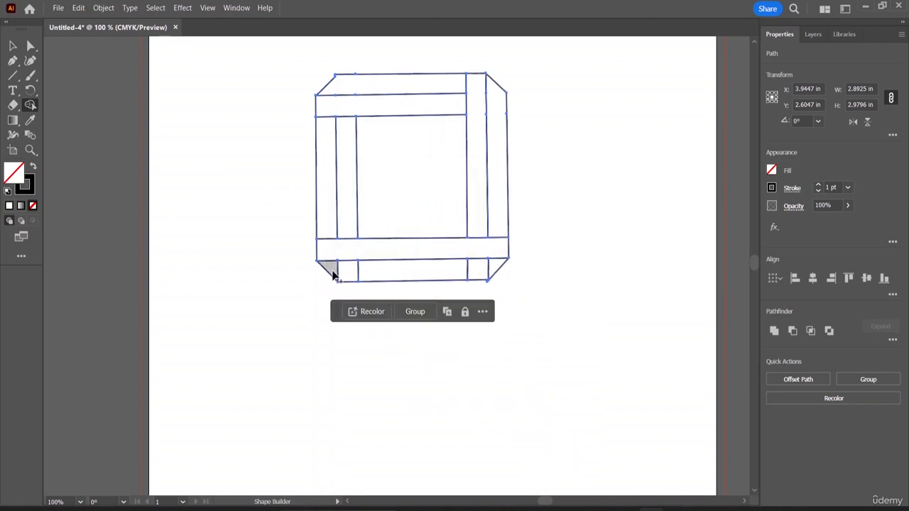
drag(331, 269, 393, 270)
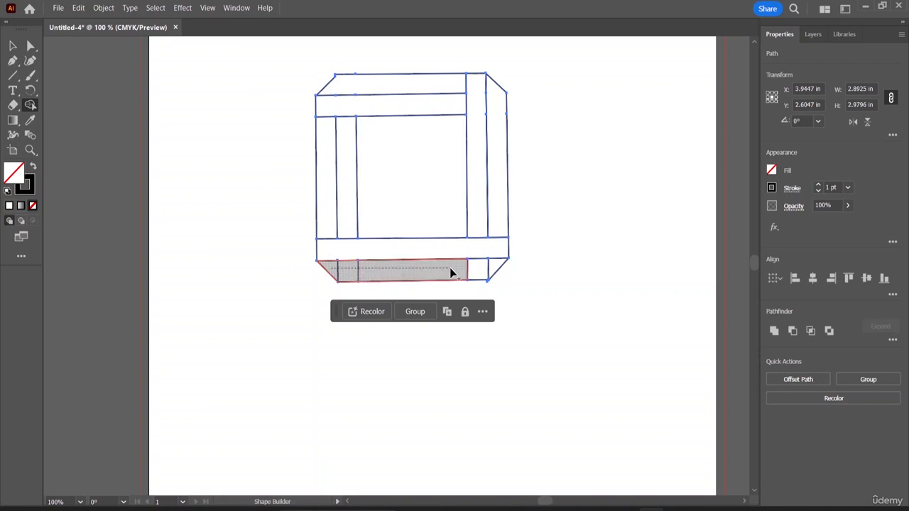
drag(452, 273, 495, 265)
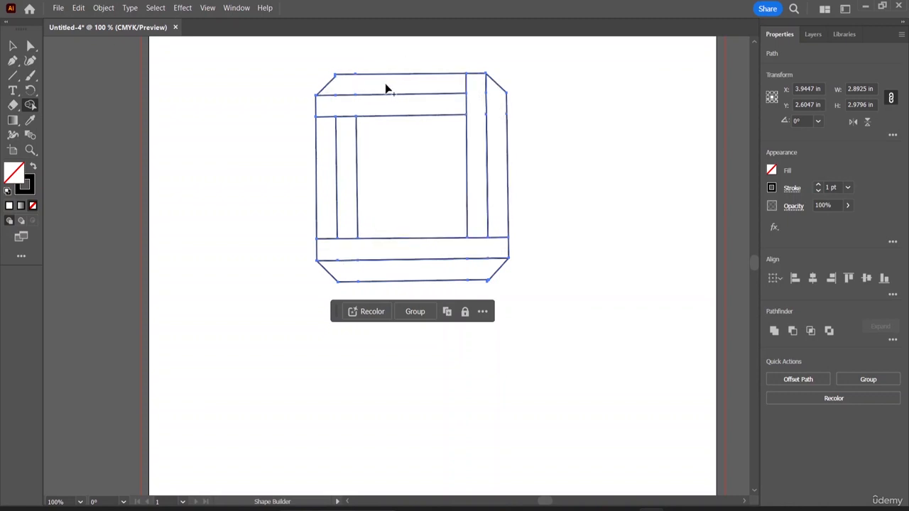
- Deselect the artwork and select the two inner left vertical lines one at a time to check how they are built
click(771, 171)
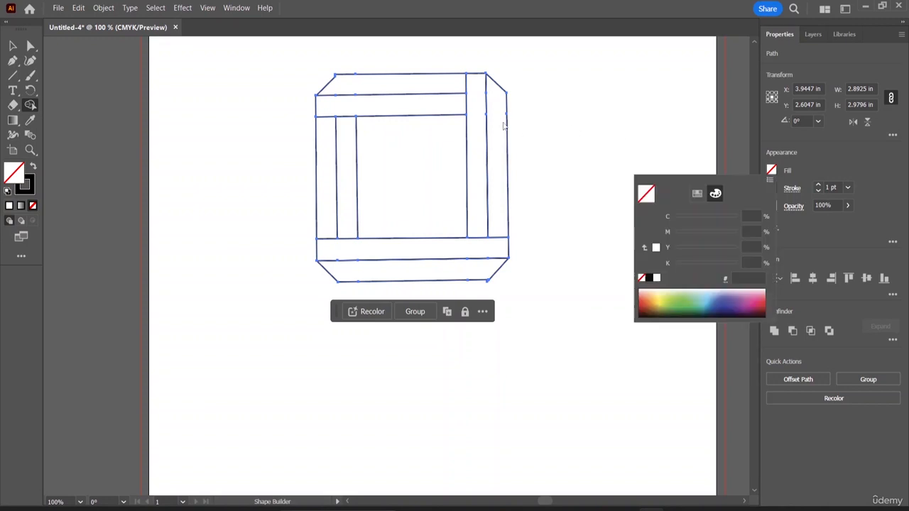
click(238, 126)
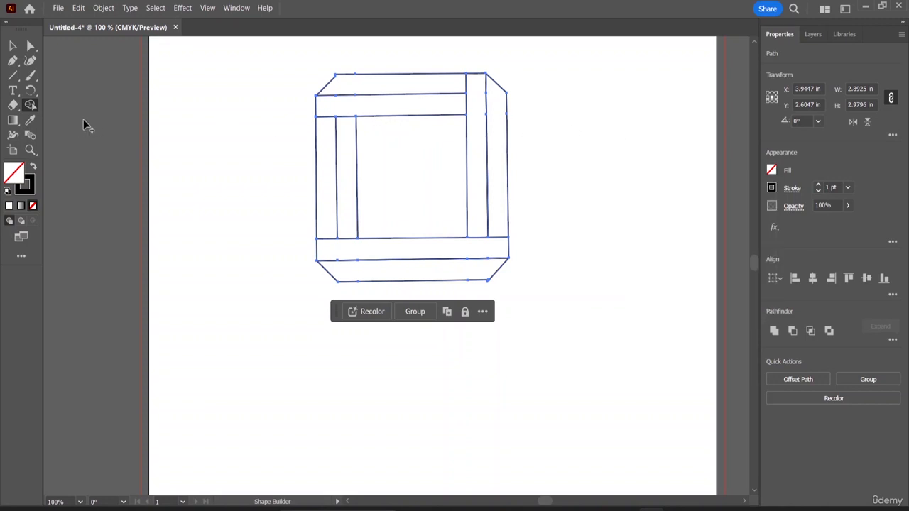
click(12, 45)
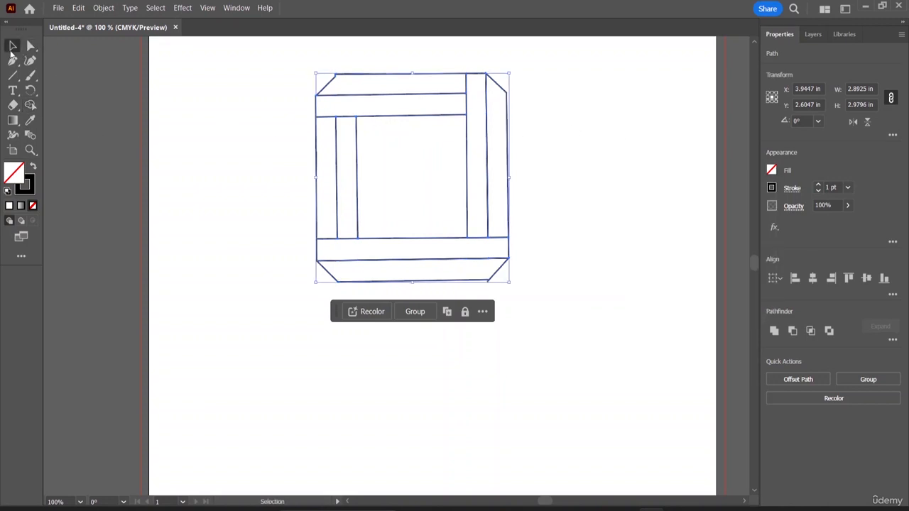
click(217, 145)
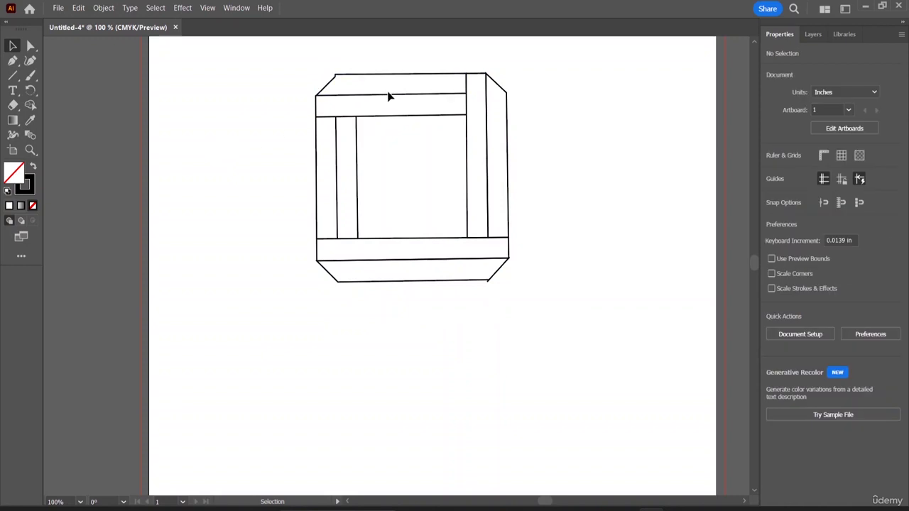
click(337, 146)
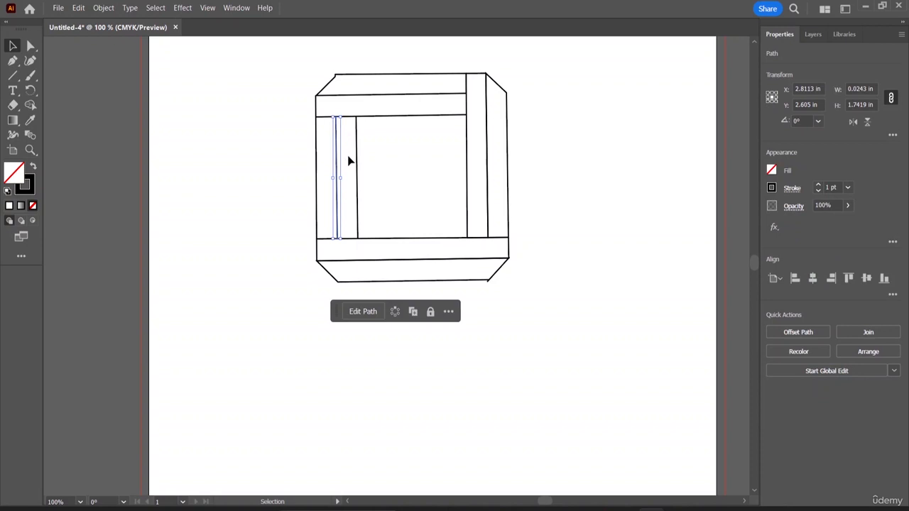
click(355, 165)
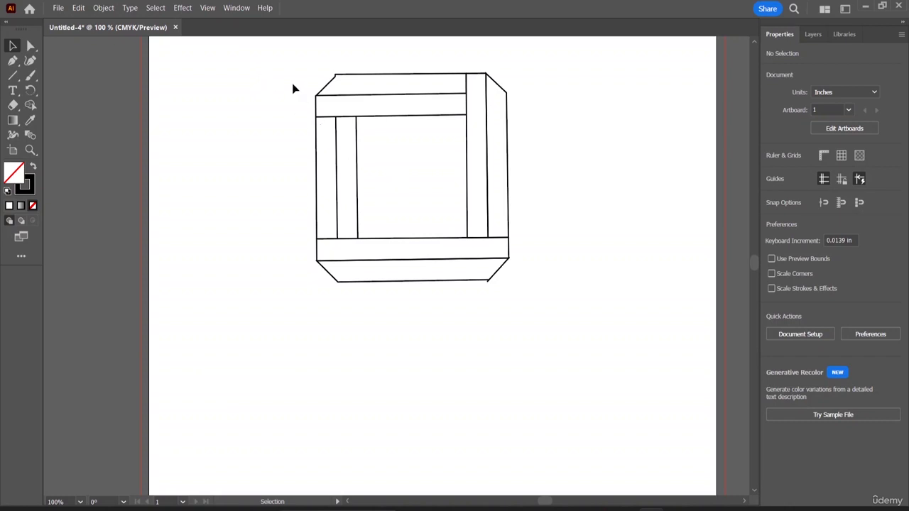
- Select the whole figure and fill it with the bright red swatch
mouse_move(277, 71)
mouse_down()
mouse_move(381, 178)
mouse_move(406, 219)
mouse_move(390, 252)
mouse_move(528, 318)
mouse_move(561, 314)
mouse_up()
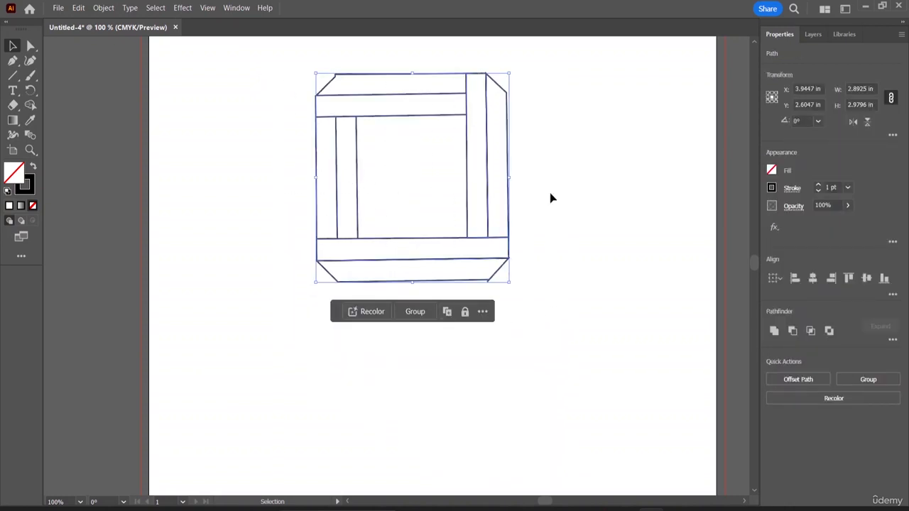
click(771, 171)
click(696, 194)
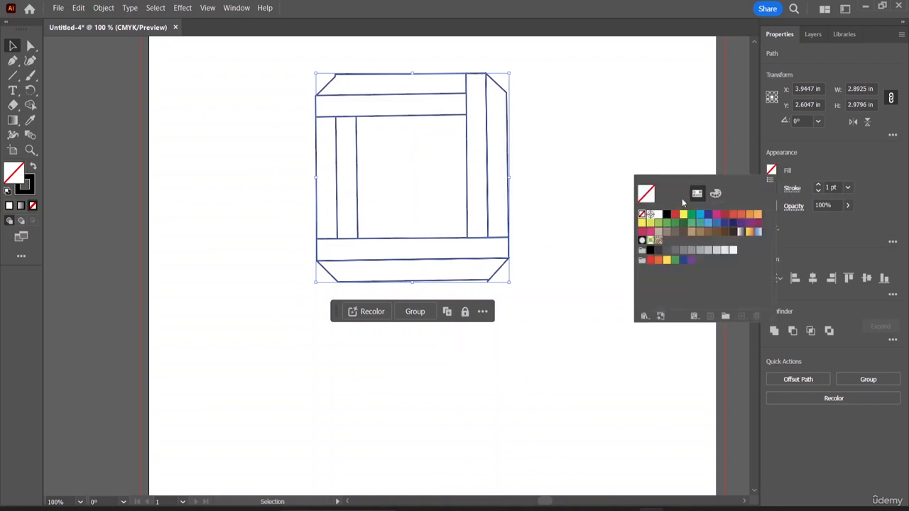
click(675, 215)
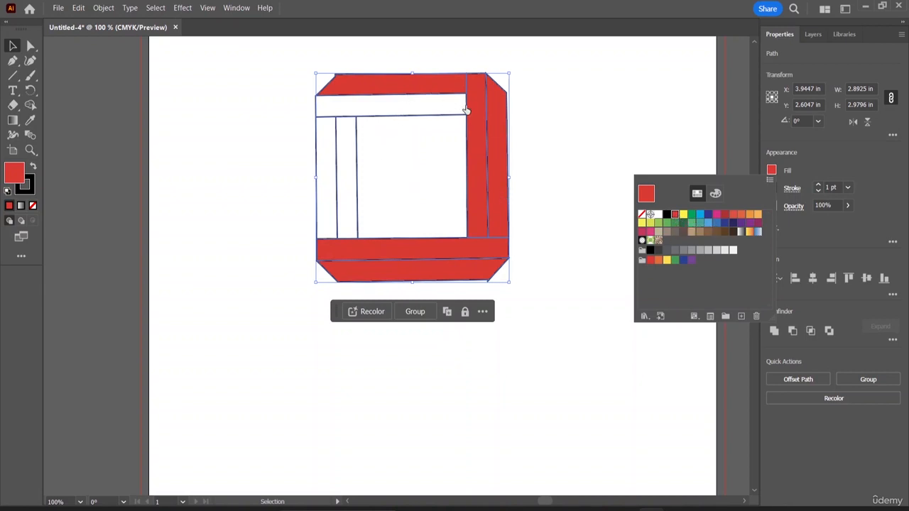
- Mute the figure's fill to a brick red with cyan 25%, magenta 79% and yellow 73%
click(714, 193)
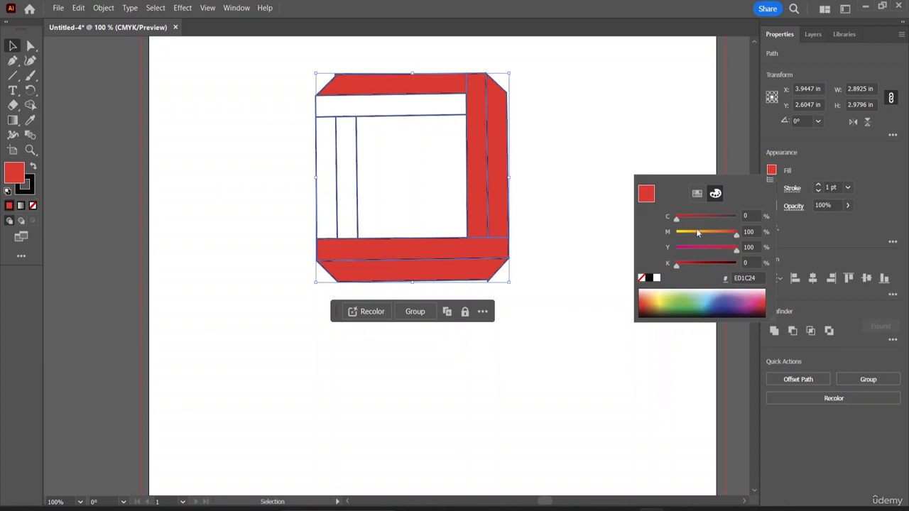
drag(736, 237, 691, 219)
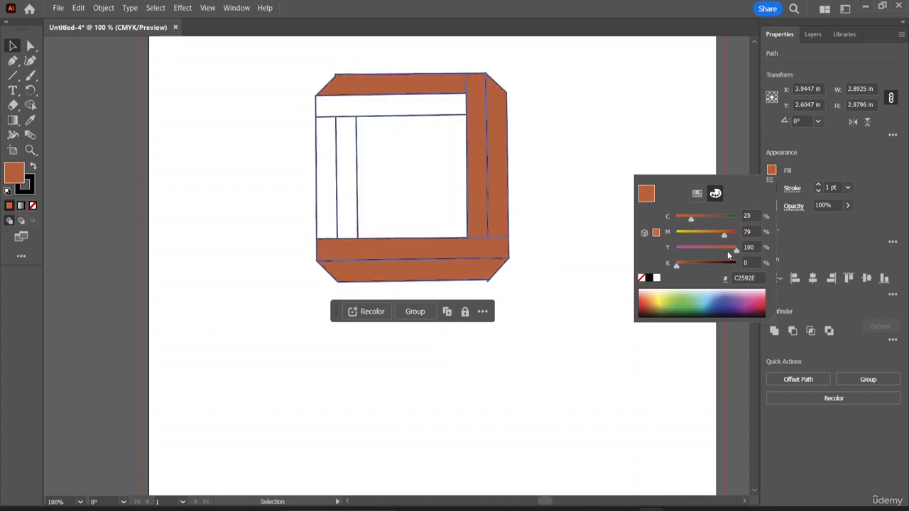
drag(732, 253, 721, 247)
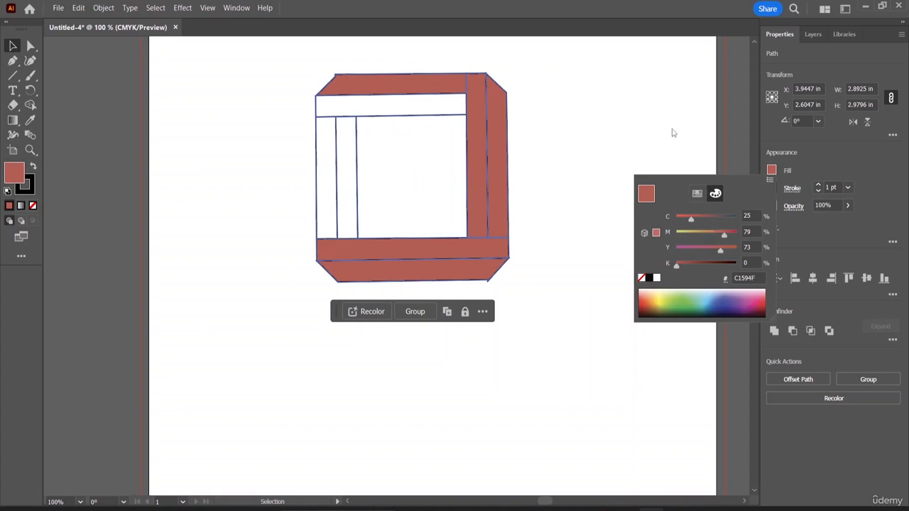
key(Escape)
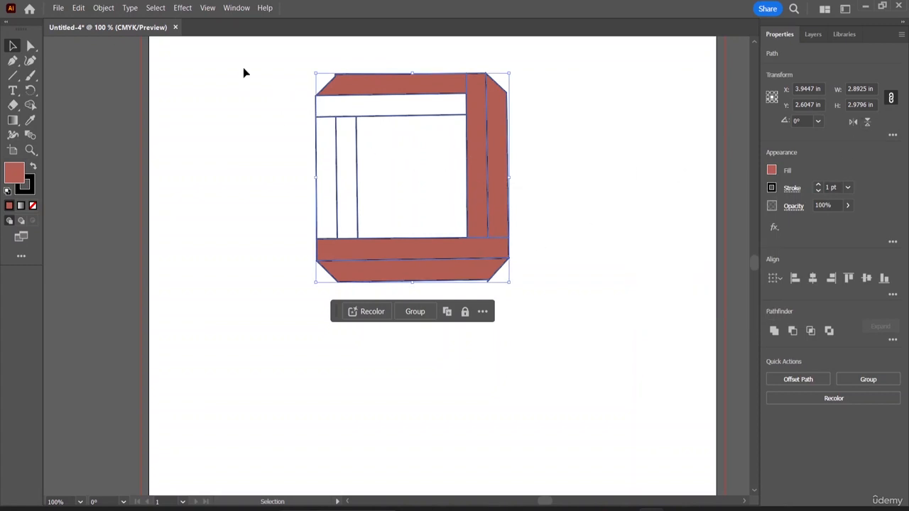
- Select the whole figure again and increase its stroke weight to 6 pt
drag(244, 63, 483, 280)
click(817, 185)
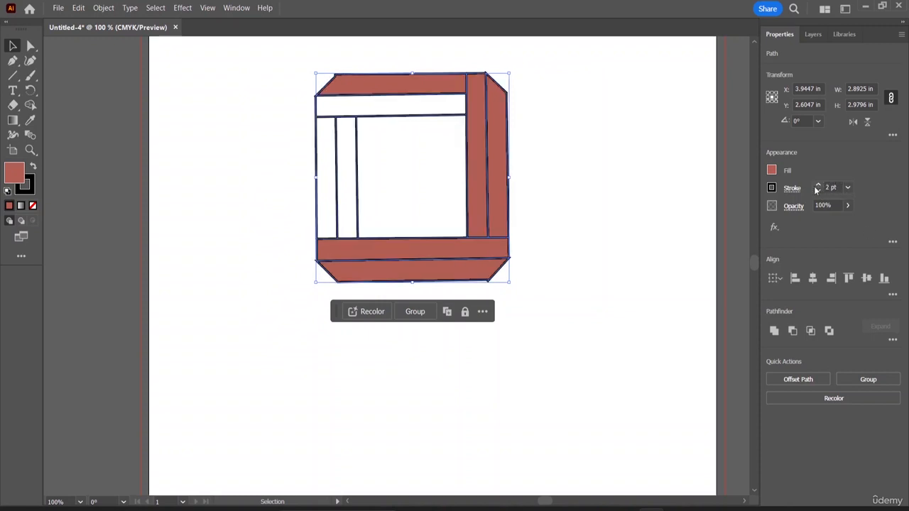
click(818, 186)
click(819, 186)
click(818, 186)
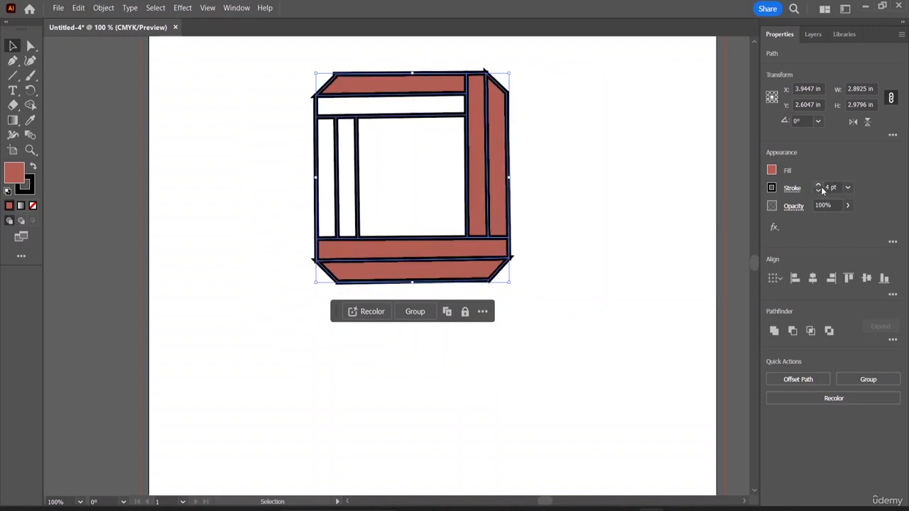
click(818, 185)
- Reduce the figure's stroke weight until it has no stroke, and deselect the artwork
click(818, 190)
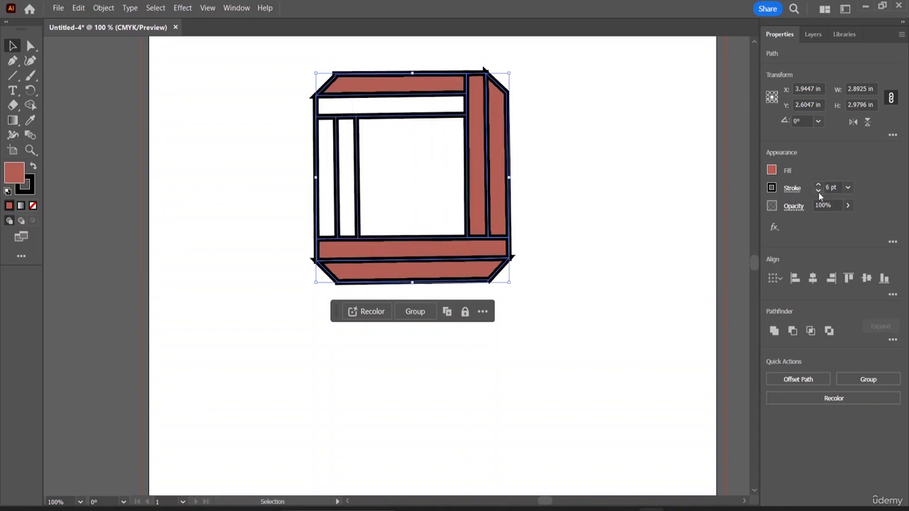
click(818, 191)
click(818, 191)
click(817, 190)
click(818, 190)
click(818, 190)
click(818, 190)
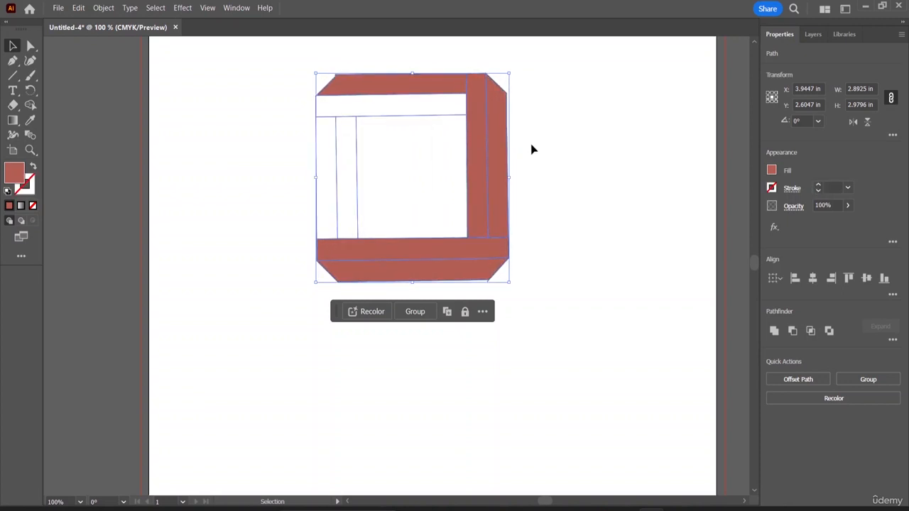
click(345, 108)
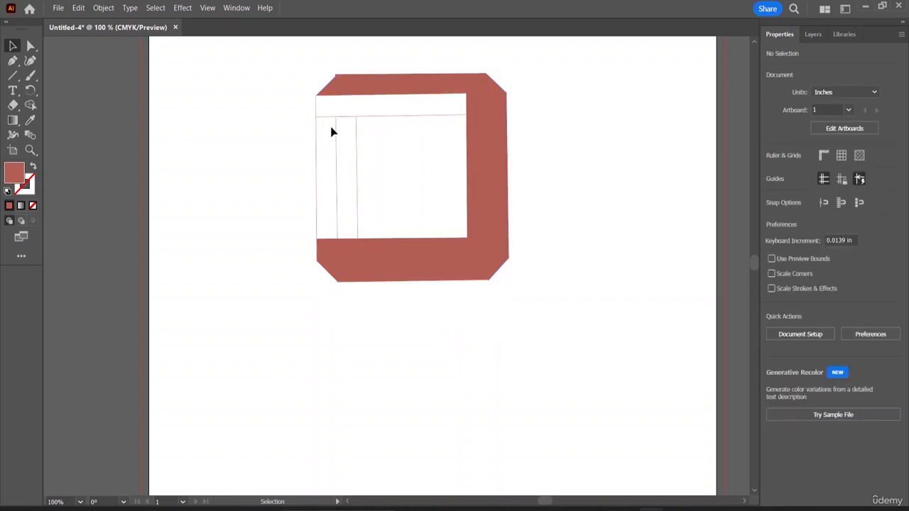
- Select the upper band together with the unfilled paths below it and set their fill's cyan to 66%
click(336, 161)
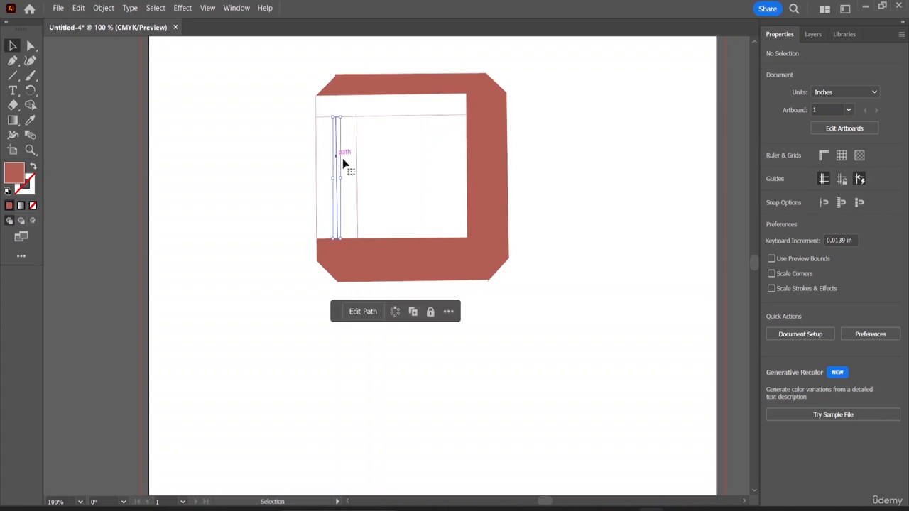
click(346, 169)
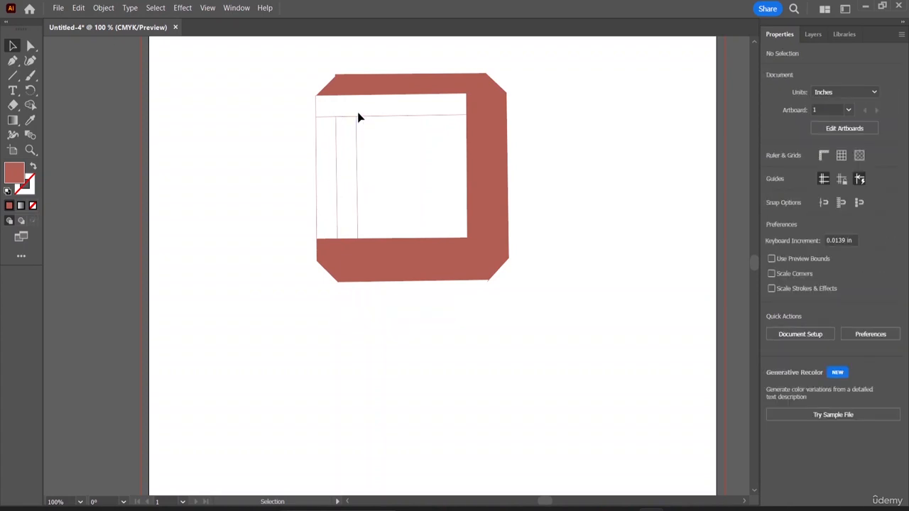
drag(284, 79, 414, 229)
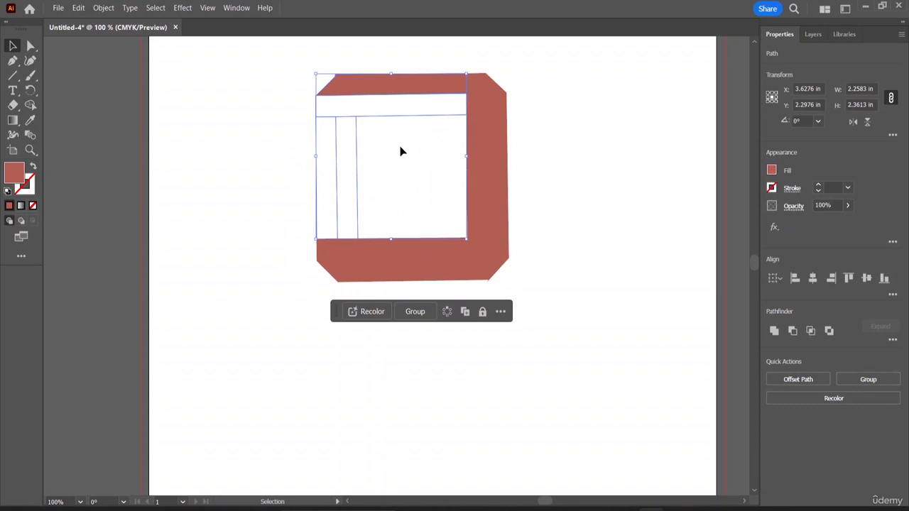
click(771, 171)
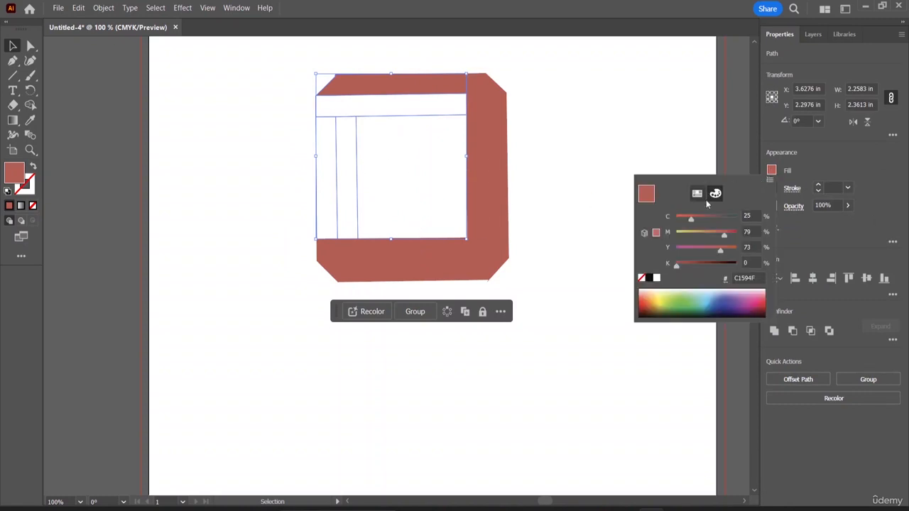
drag(694, 218, 716, 218)
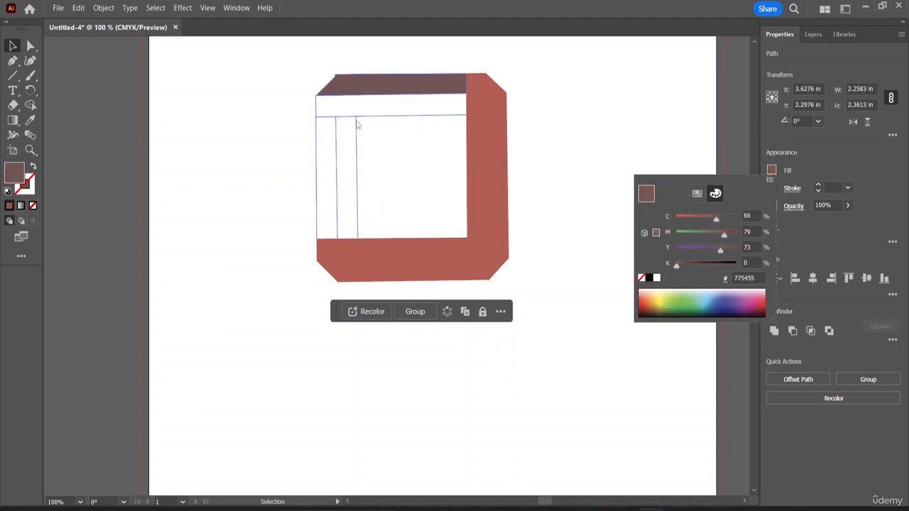
click(357, 125)
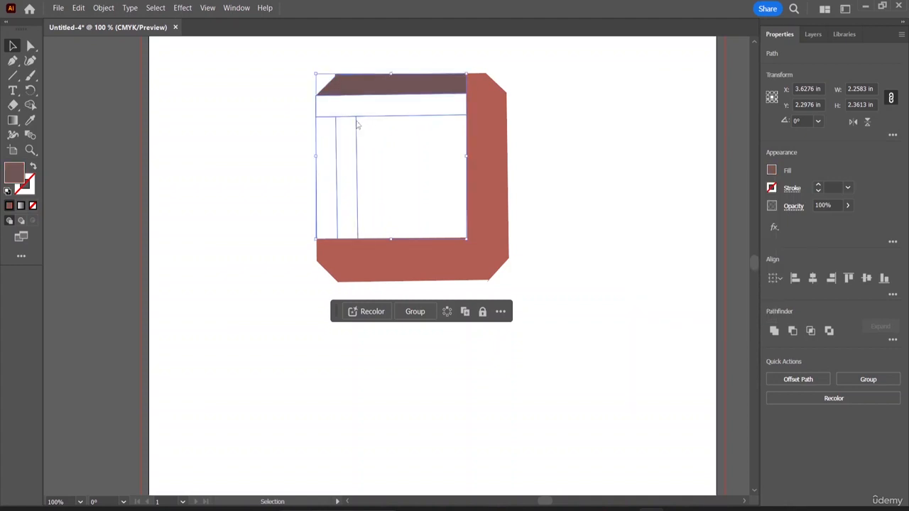
- Select the middle vertical line on the left side, set its fill's cyan to 28% and its stroke weight to 5 pt
click(345, 156)
click(339, 158)
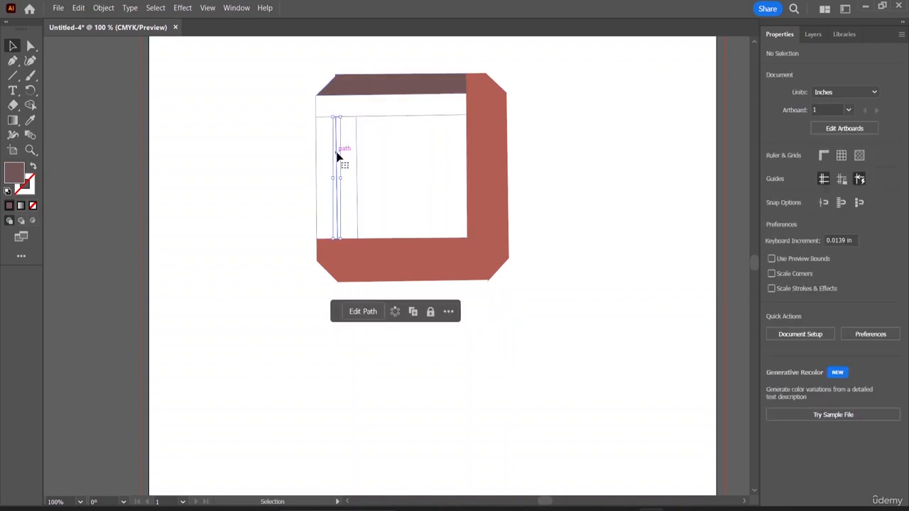
click(771, 172)
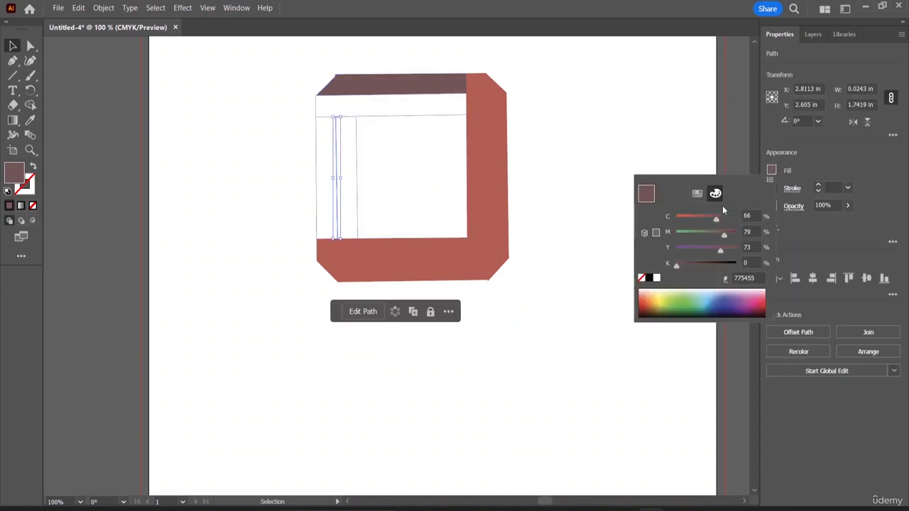
mouse_move(714, 218)
mouse_down()
mouse_move(662, 216)
mouse_move(692, 218)
mouse_up()
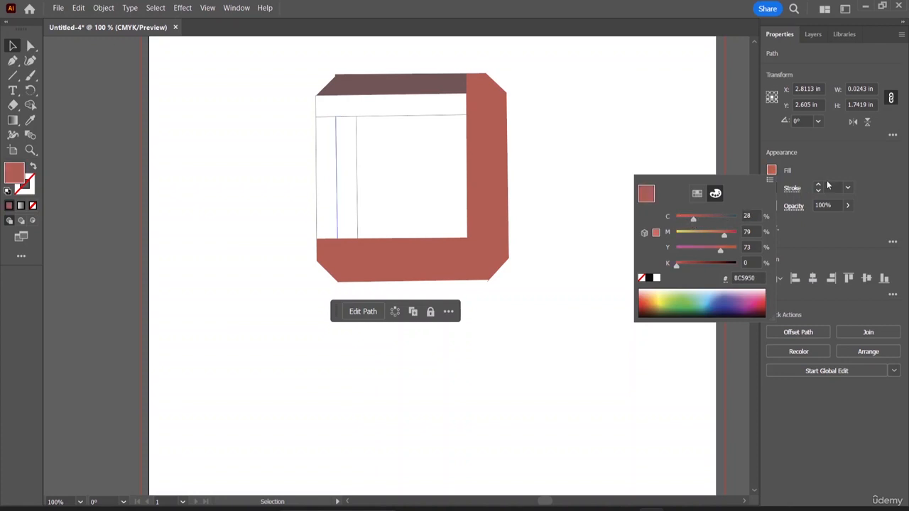
click(816, 185)
click(816, 185)
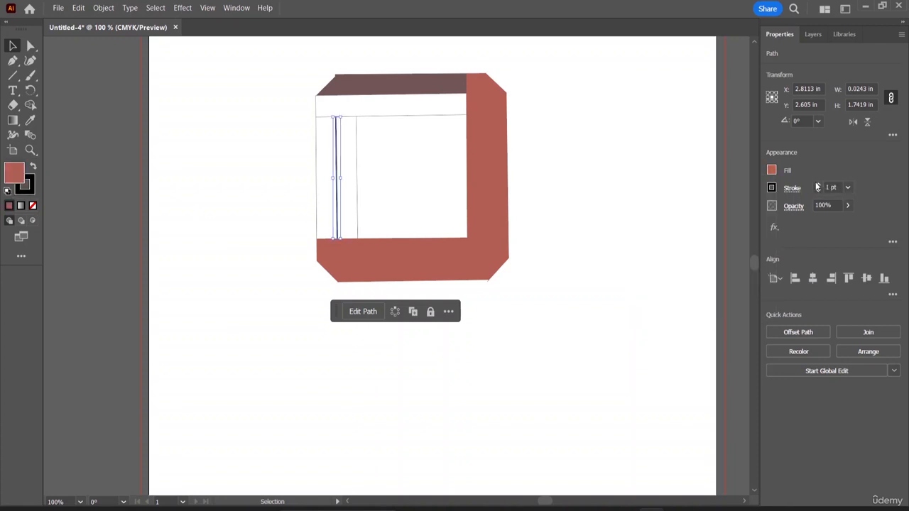
click(816, 184)
click(816, 185)
click(816, 185)
- Change the fill of the thick left vertical line to the yellow swatch and deselect it
click(770, 172)
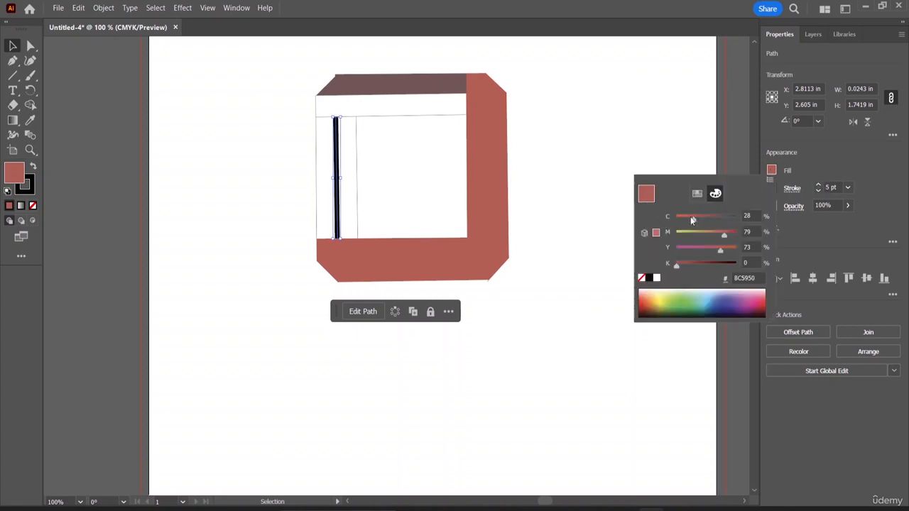
mouse_move(690, 217)
mouse_down()
mouse_move(673, 218)
mouse_move(699, 216)
mouse_up()
click(696, 193)
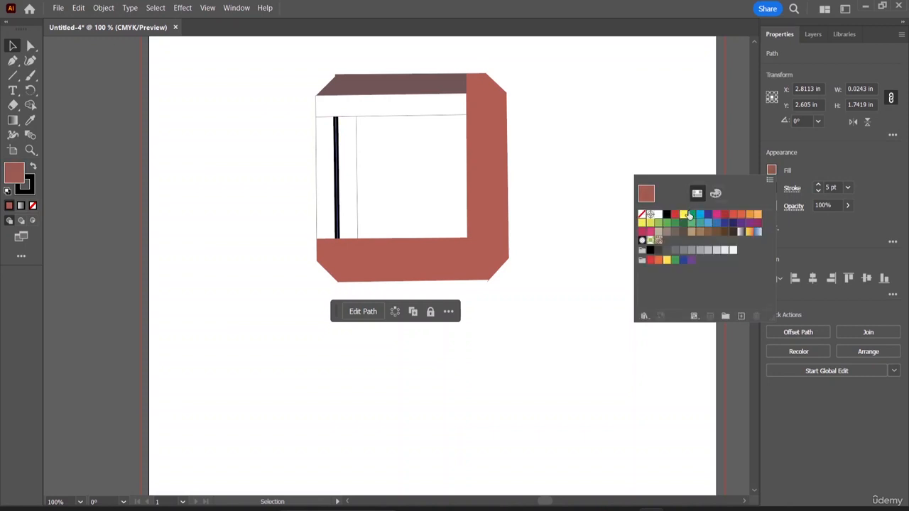
click(683, 215)
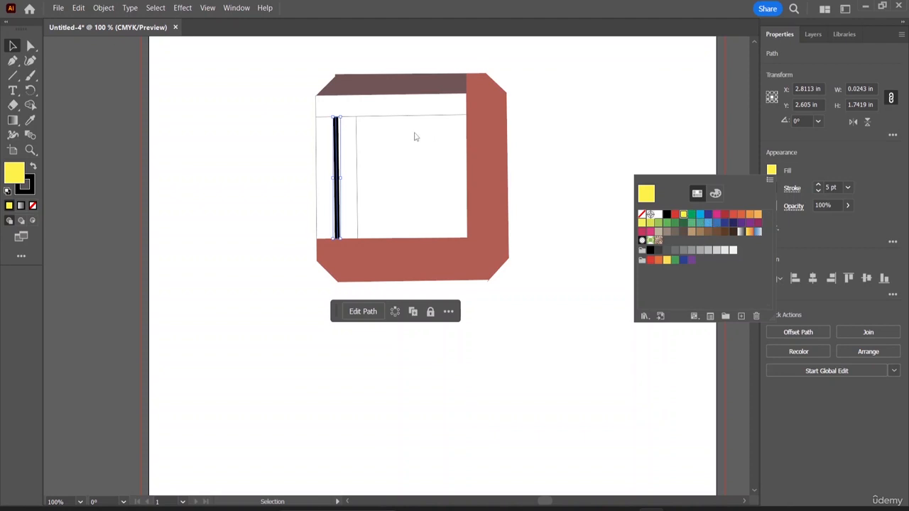
click(363, 115)
click(587, 165)
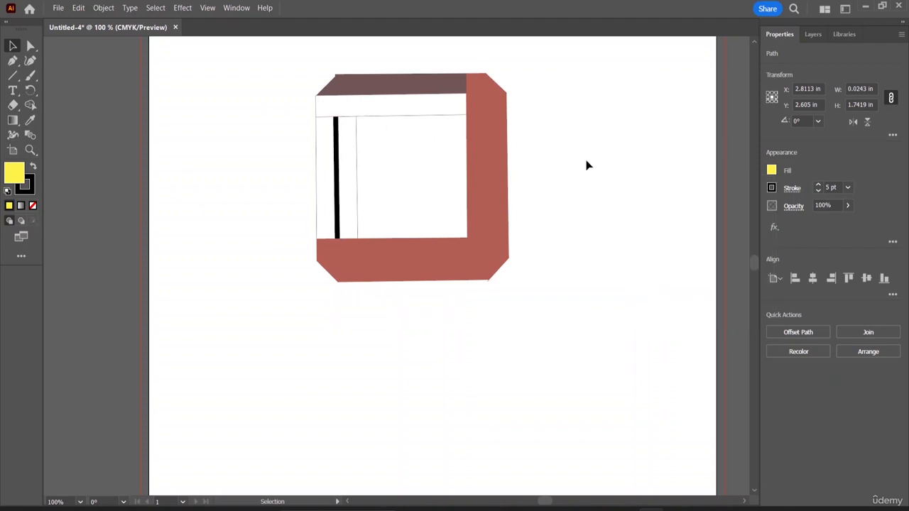
- Select the outermost left vertical path and the horizontal path below the top band in turn to check them
click(317, 103)
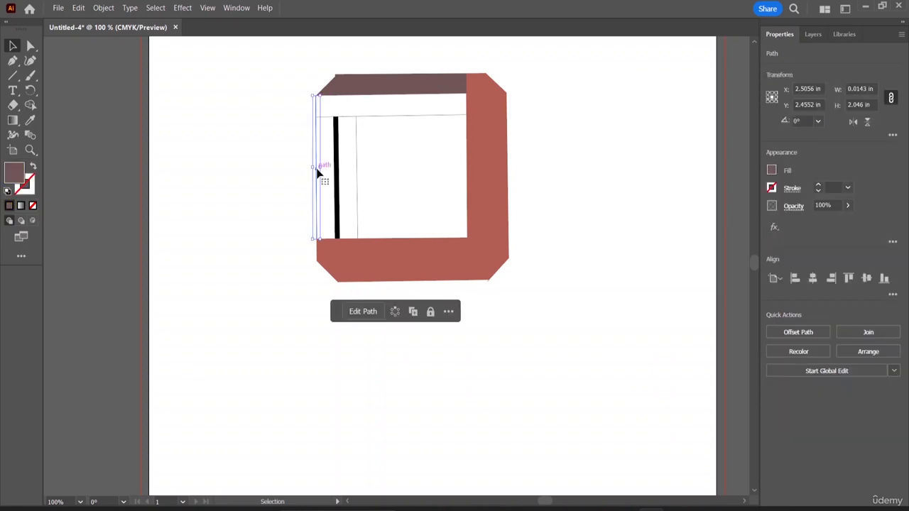
click(359, 108)
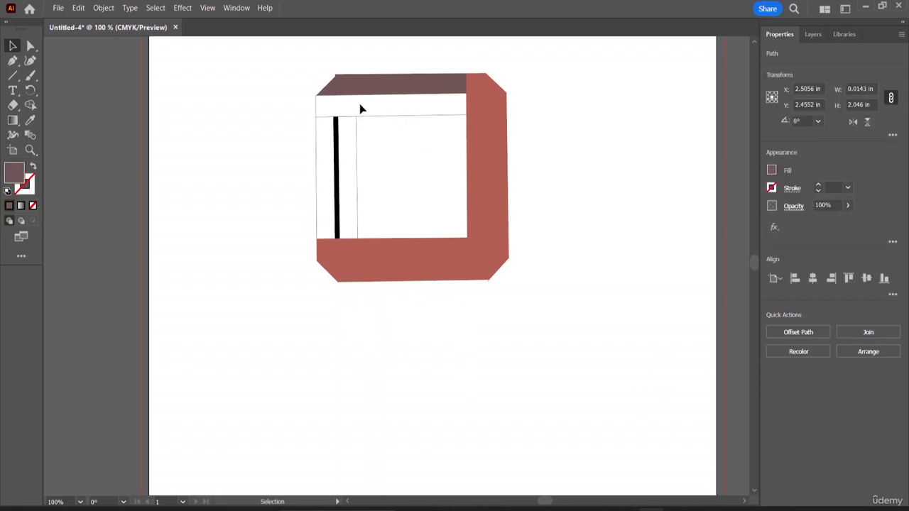
click(404, 120)
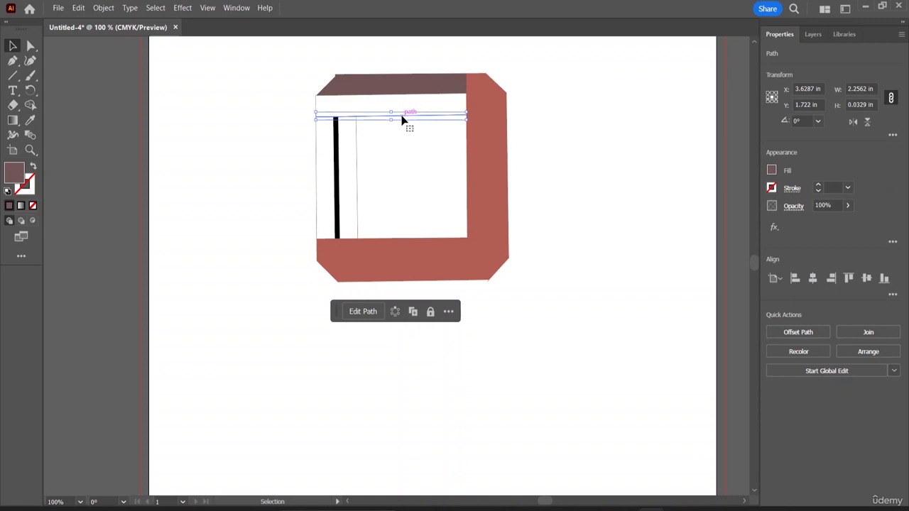
- Give the horizontal path below the top band a 5 pt green stroke
click(817, 187)
click(818, 186)
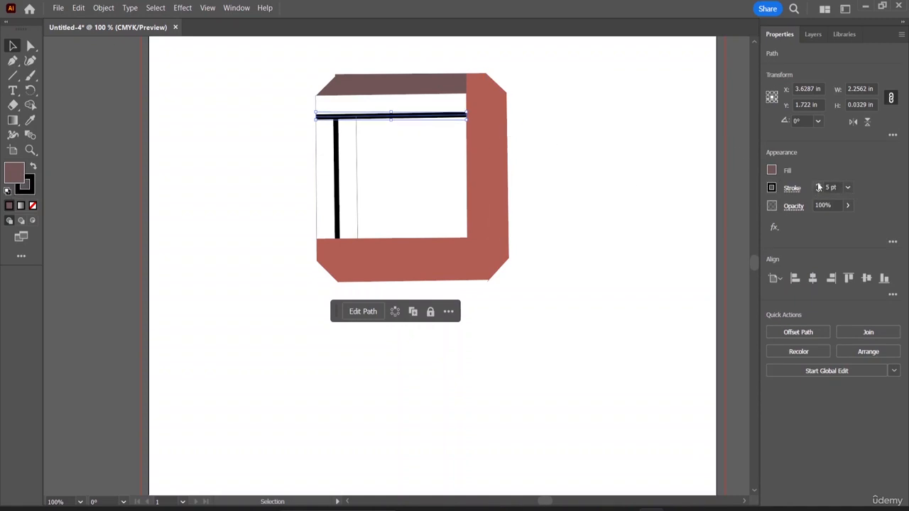
click(771, 187)
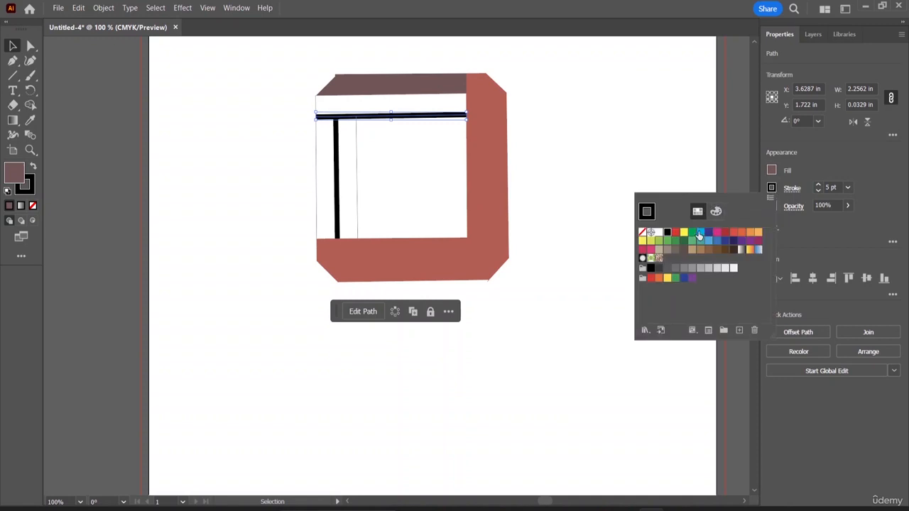
click(689, 234)
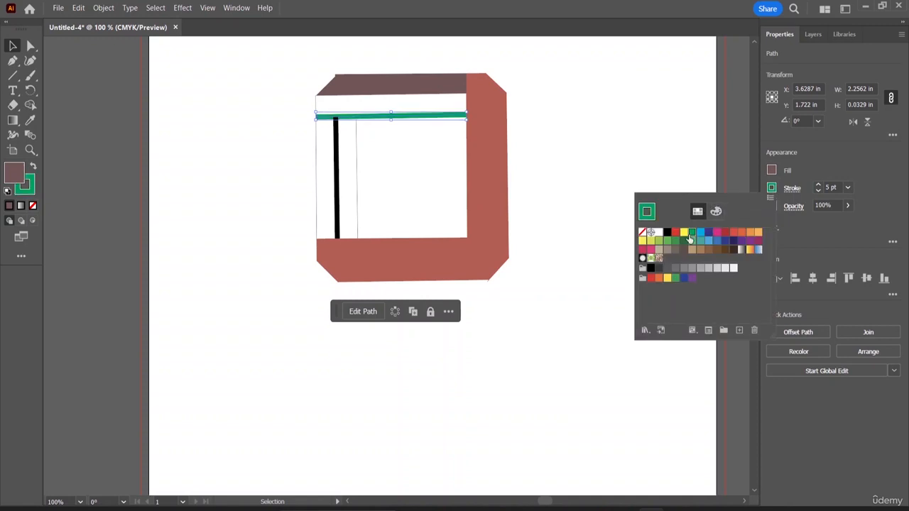
- Select the thick black vertical line on the left side and change its stroke to the green swatch
click(340, 158)
click(339, 156)
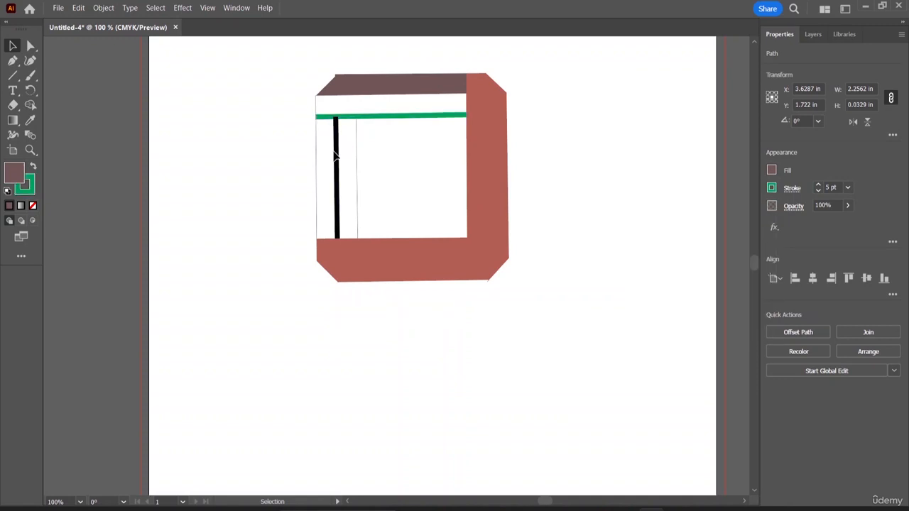
click(340, 158)
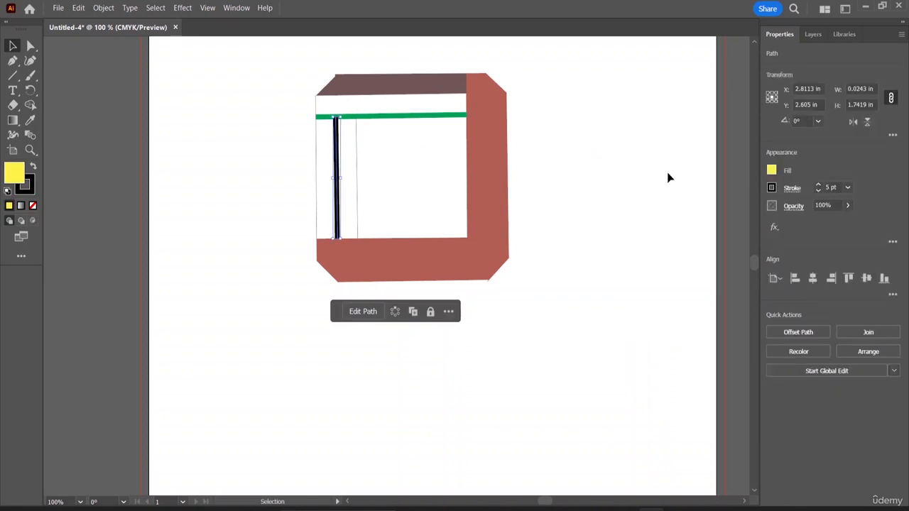
click(771, 187)
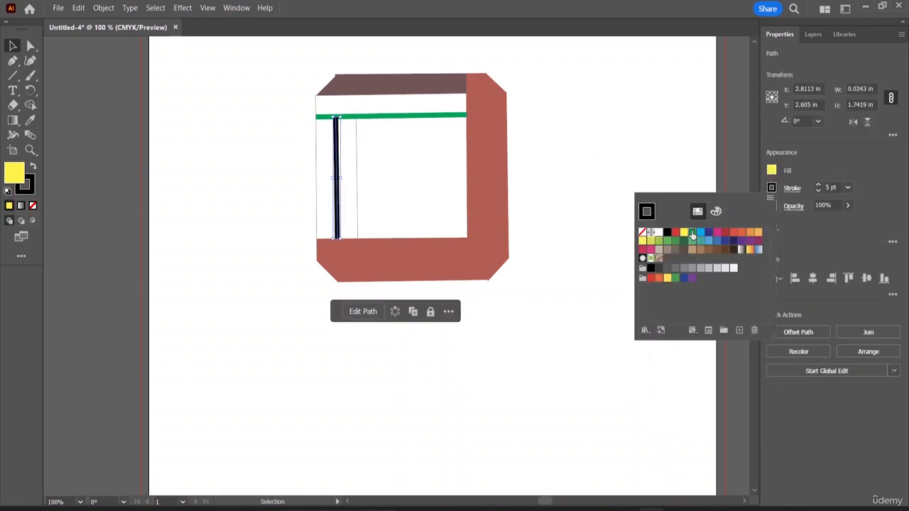
click(691, 234)
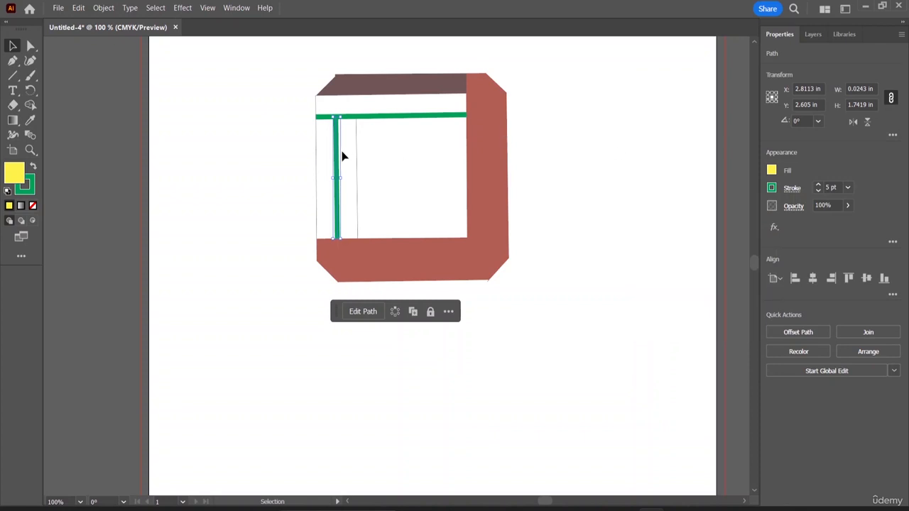
- Give the outermost left vertical path a dark blue stroke with a weight of 8 pt
click(317, 146)
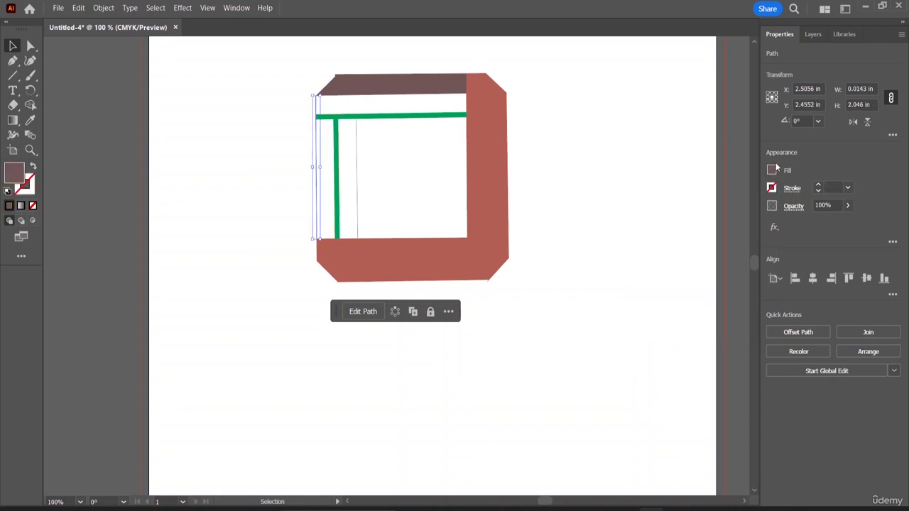
click(772, 187)
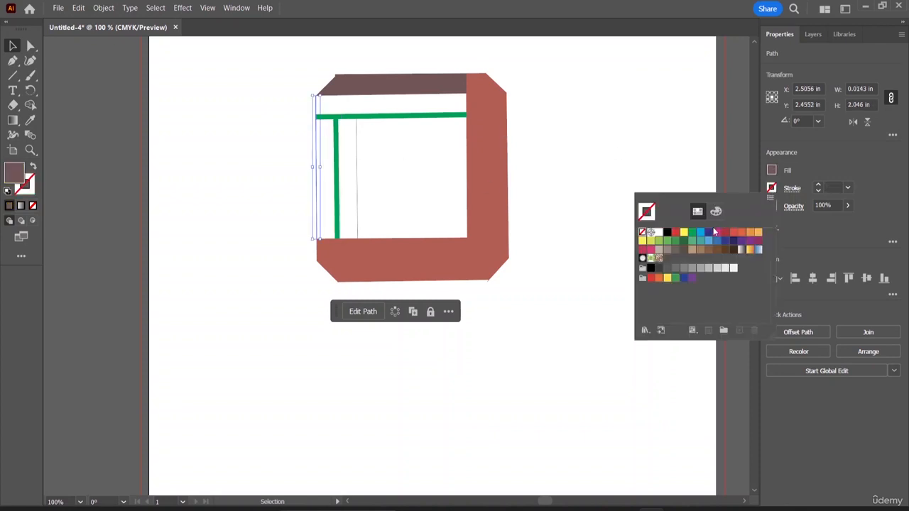
click(709, 233)
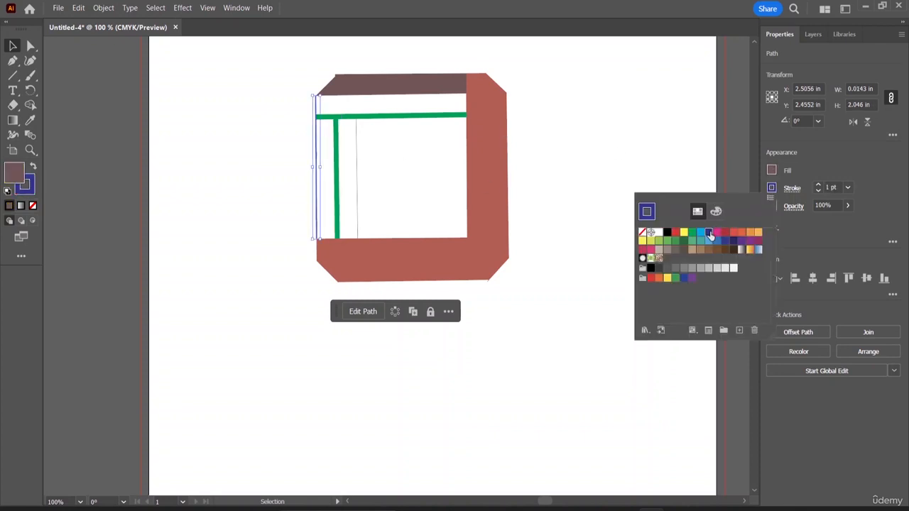
click(819, 184)
click(818, 184)
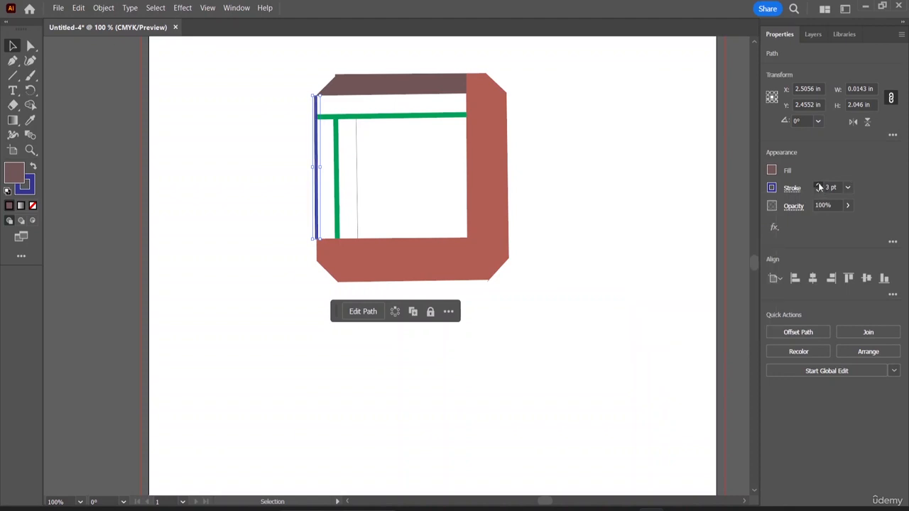
click(818, 185)
click(819, 185)
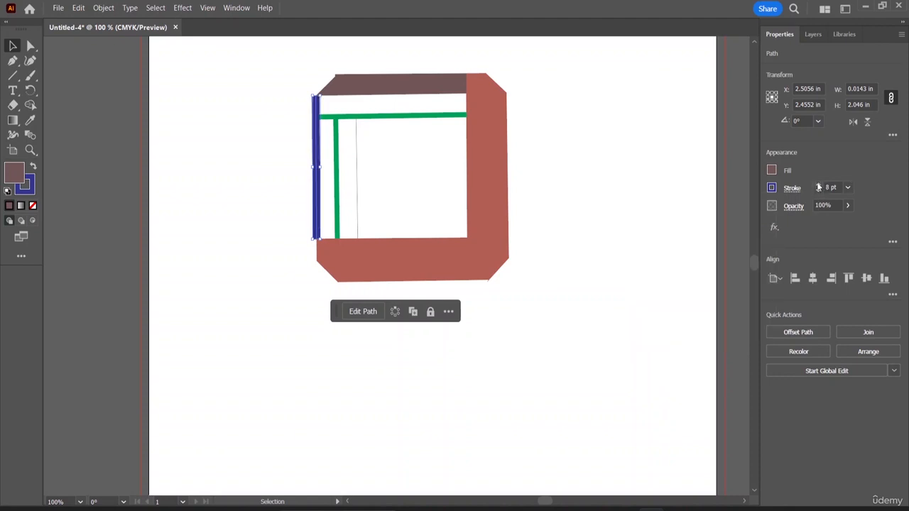
- Give the thin vertical path inside the green vertical line a 6 pt dark red stroke and deselect it
click(357, 150)
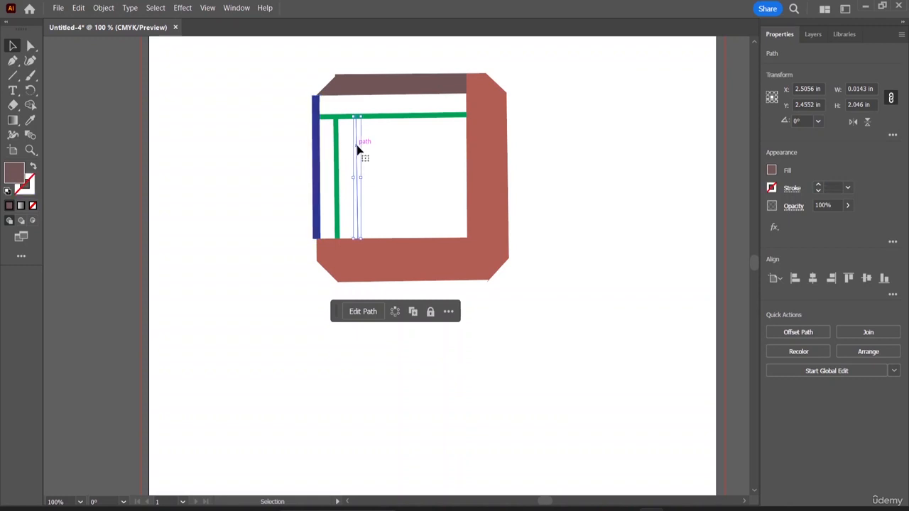
click(817, 187)
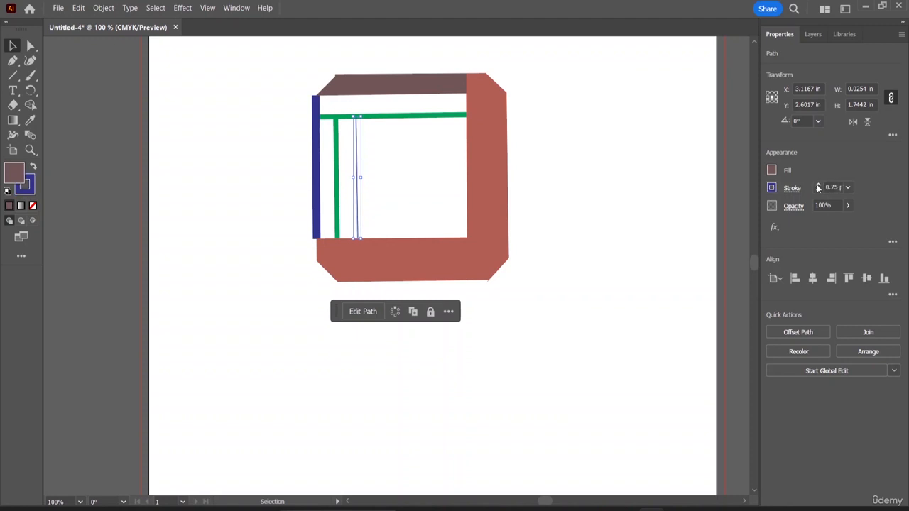
click(772, 188)
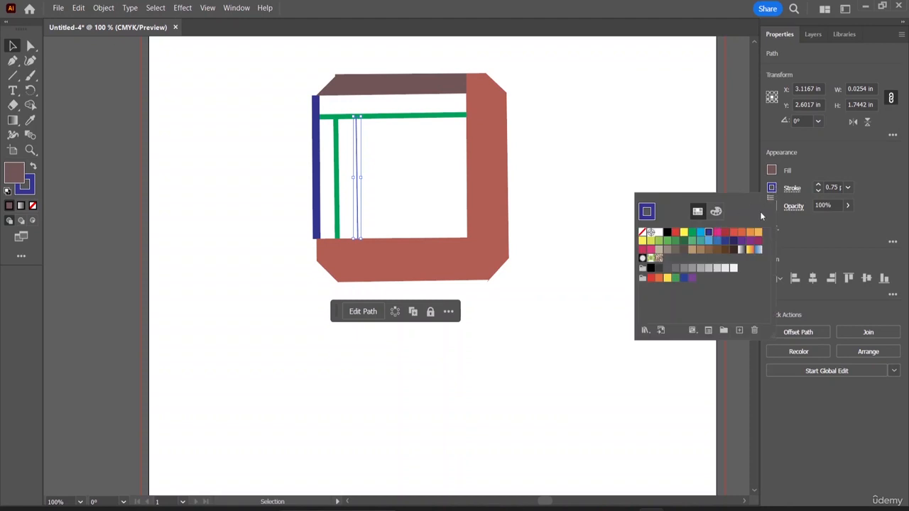
click(817, 187)
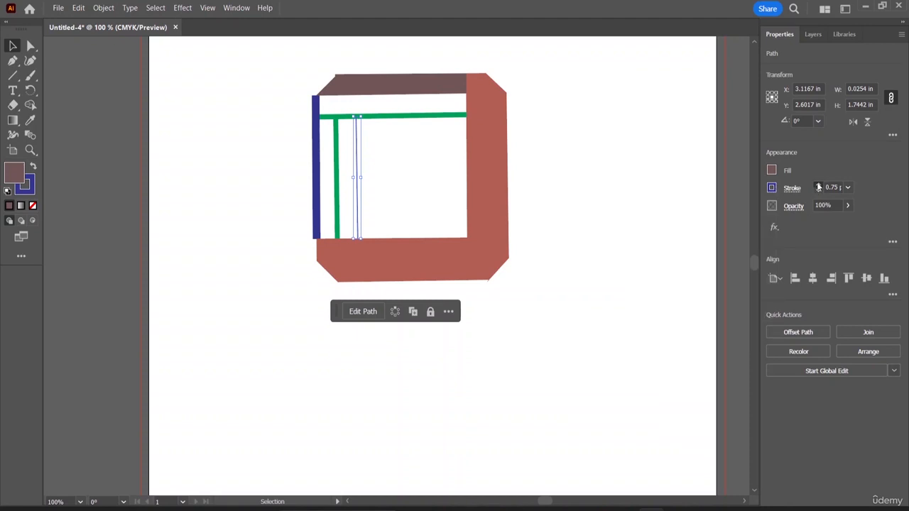
click(817, 187)
click(818, 187)
click(818, 187)
click(818, 187)
click(817, 187)
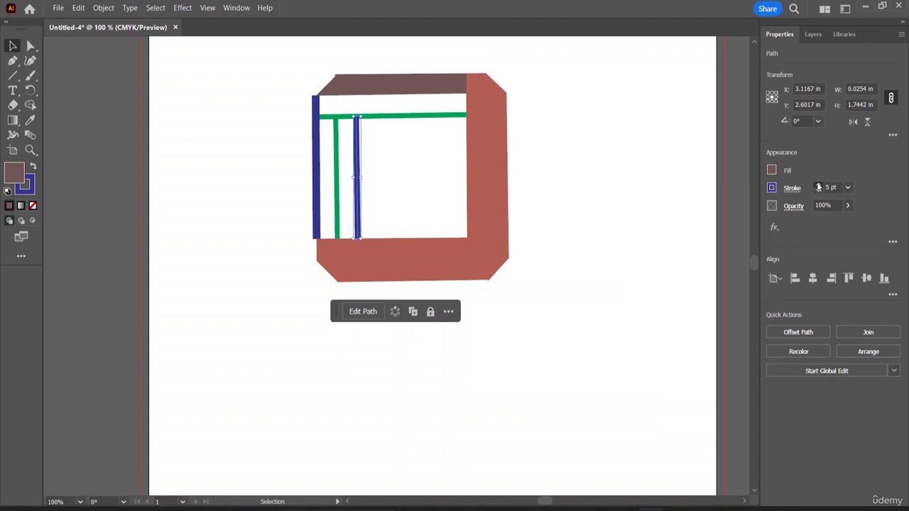
click(771, 187)
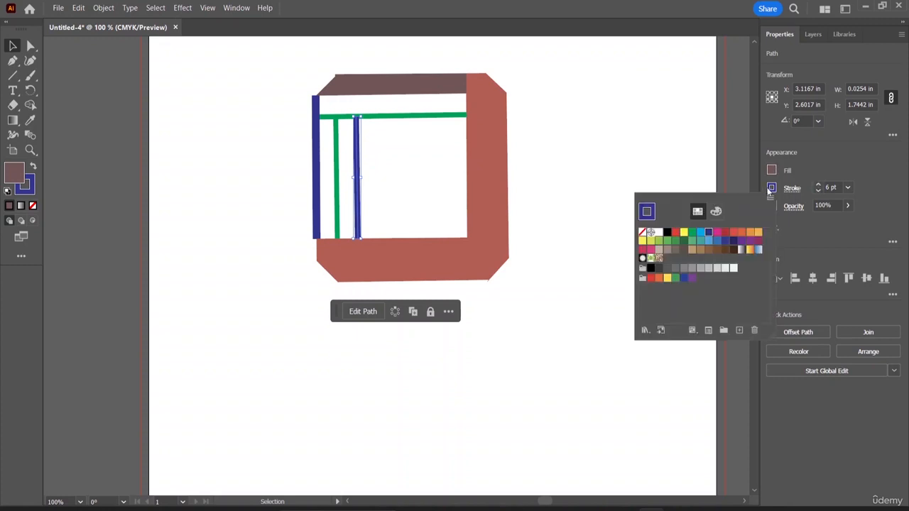
click(725, 232)
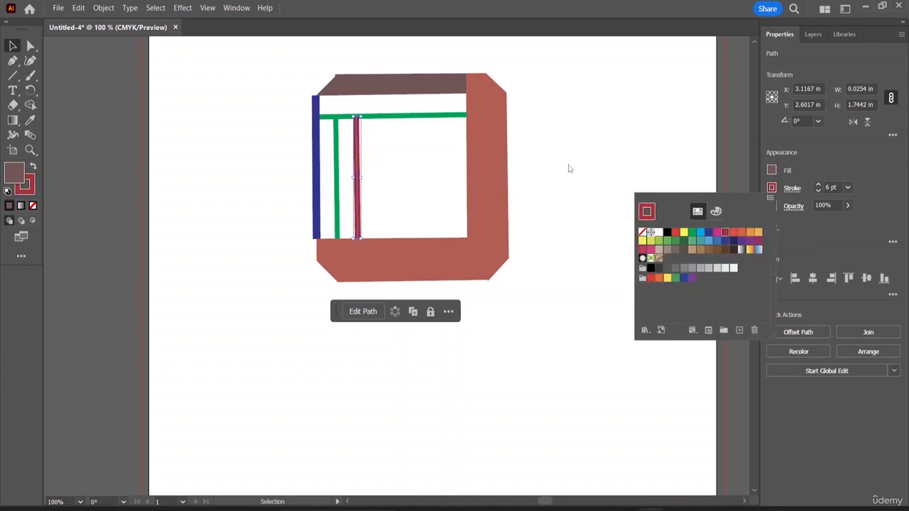
click(742, 366)
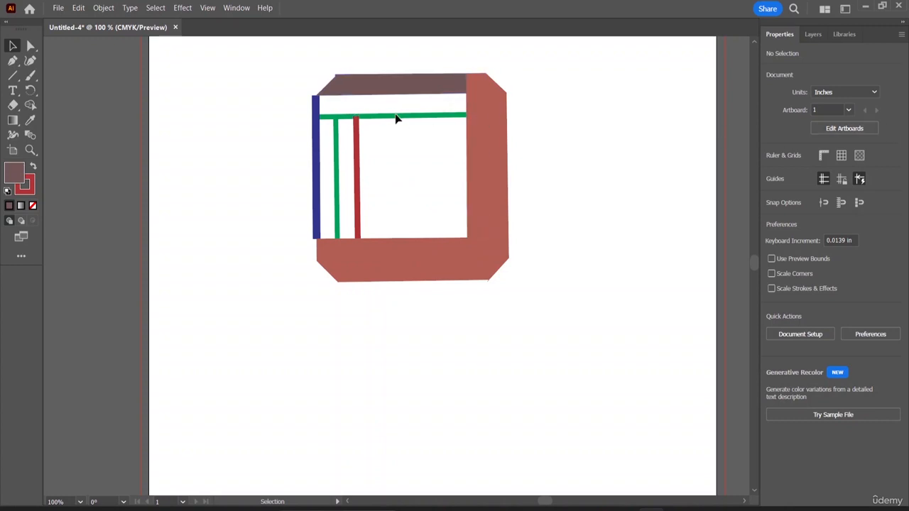
- Select the whole frame and merge the large inner area with the narrow strip beside it using Shape Builder
drag(222, 71, 567, 318)
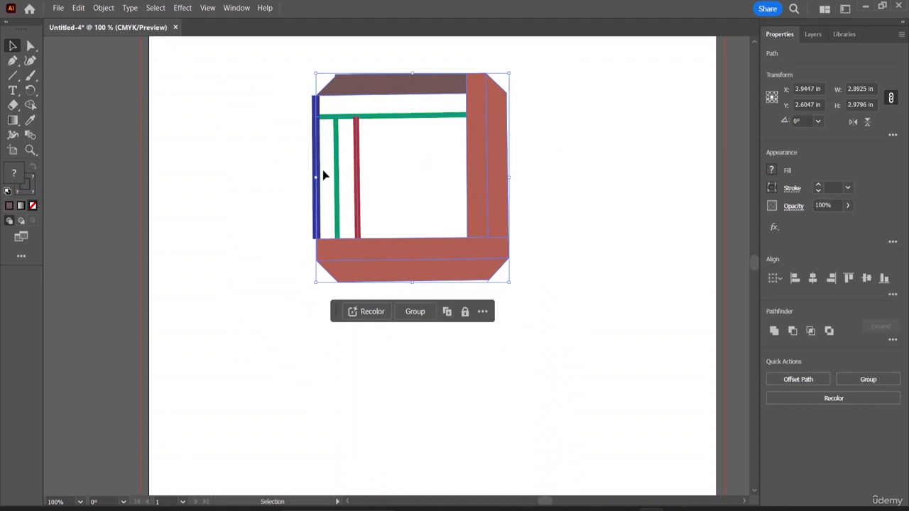
click(30, 105)
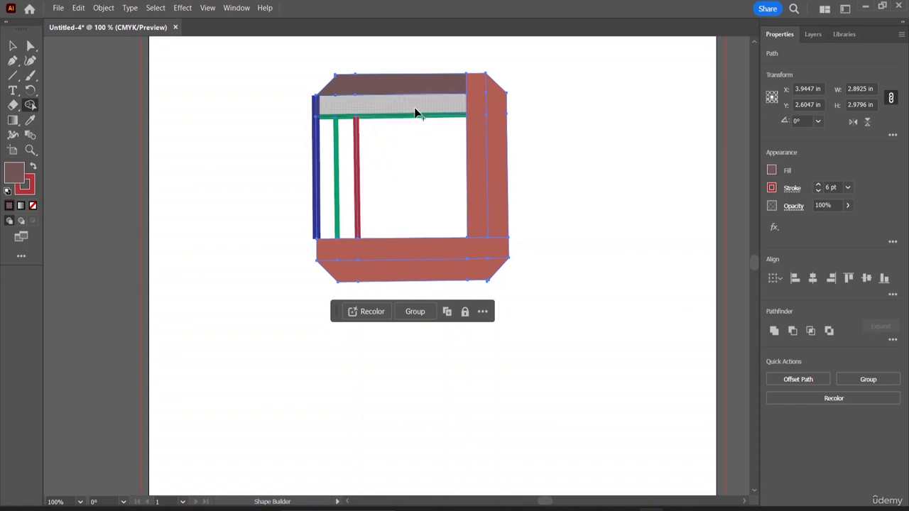
mouse_move(416, 125)
mouse_down()
mouse_move(351, 105)
mouse_move(392, 140)
mouse_move(388, 124)
mouse_move(382, 110)
mouse_move(389, 145)
mouse_move(341, 144)
mouse_up()
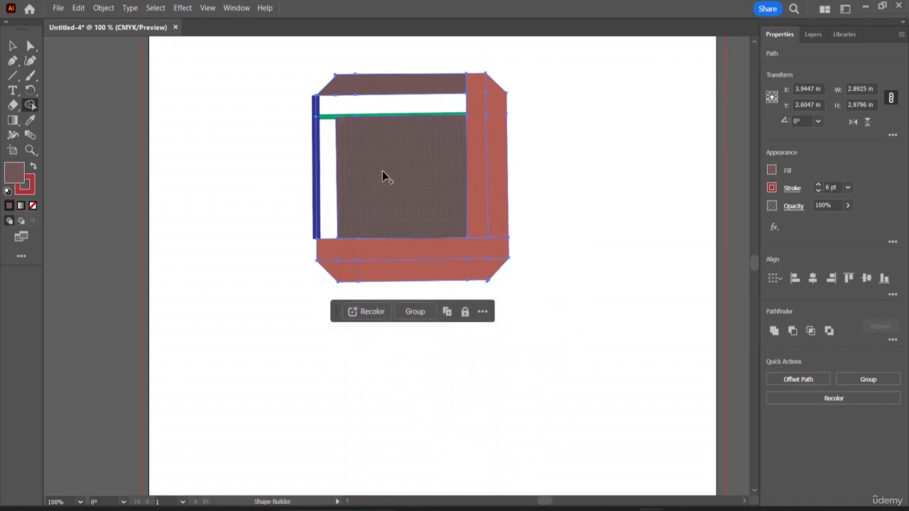
- Set the fill's cyan to 35% and magenta to 9%, lower its yellow to get light blue, and apply it to the inner square
click(771, 171)
click(715, 193)
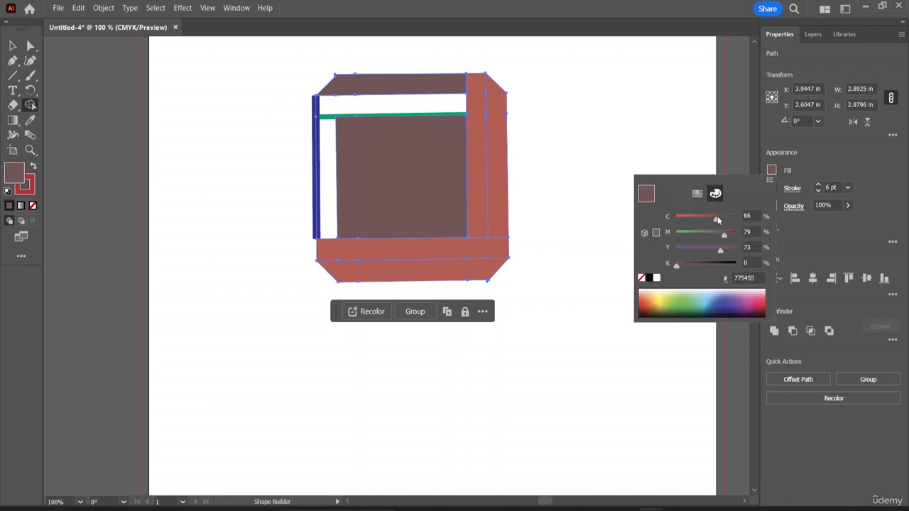
drag(717, 221, 681, 234)
click(397, 201)
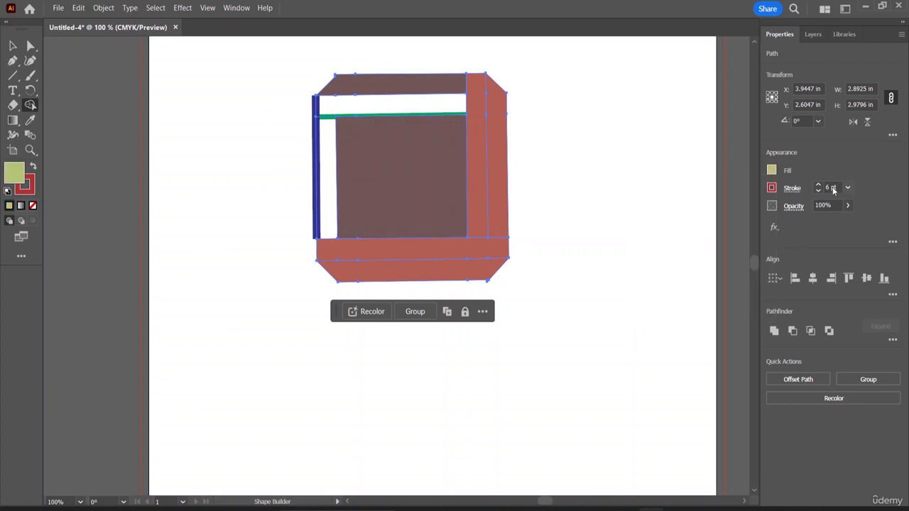
click(771, 170)
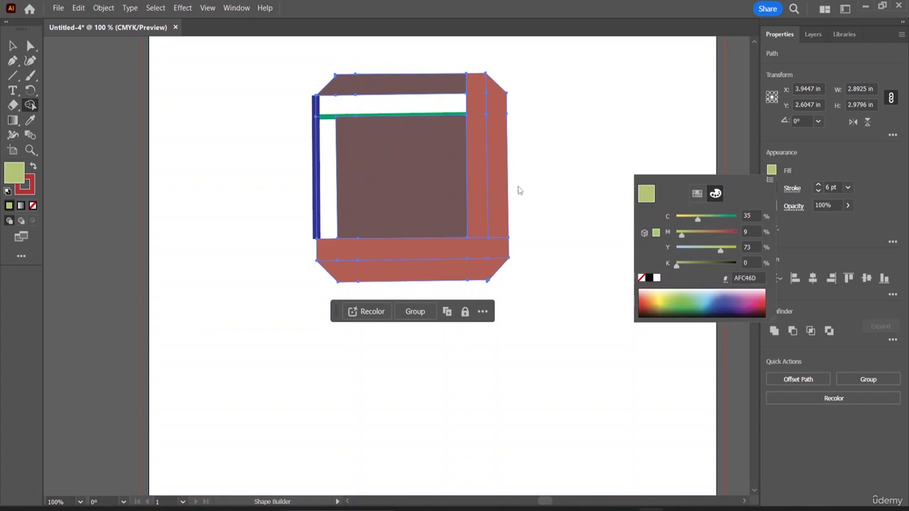
click(434, 178)
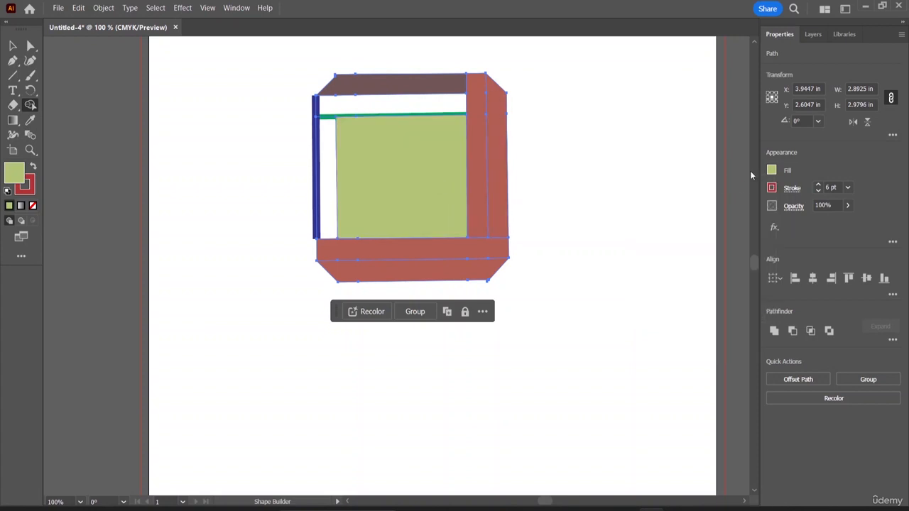
click(773, 170)
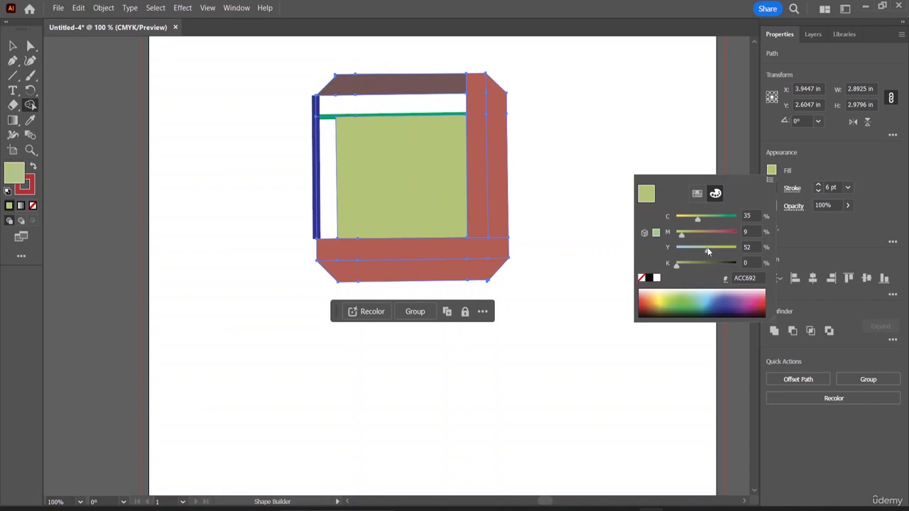
click(406, 182)
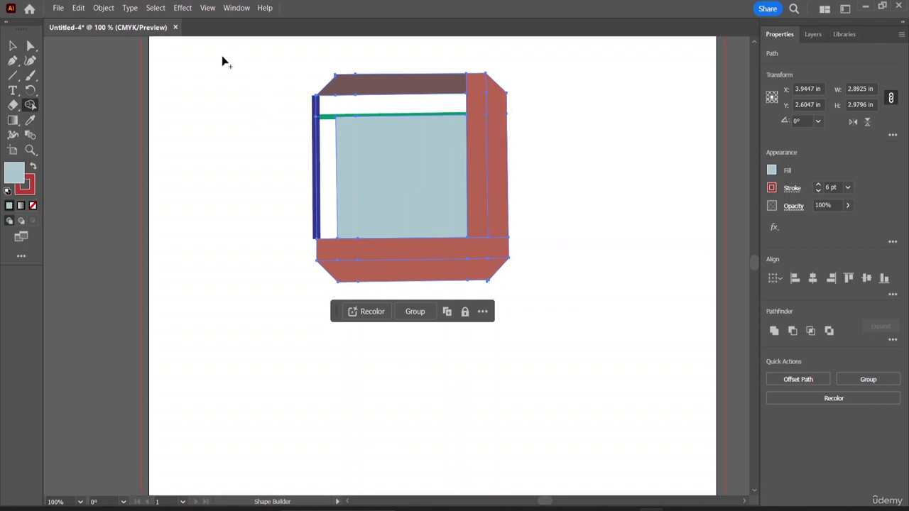
- Set the stroke of all the frame's shapes to white at 0.5 pt with the Selection tool and deselect them
click(15, 47)
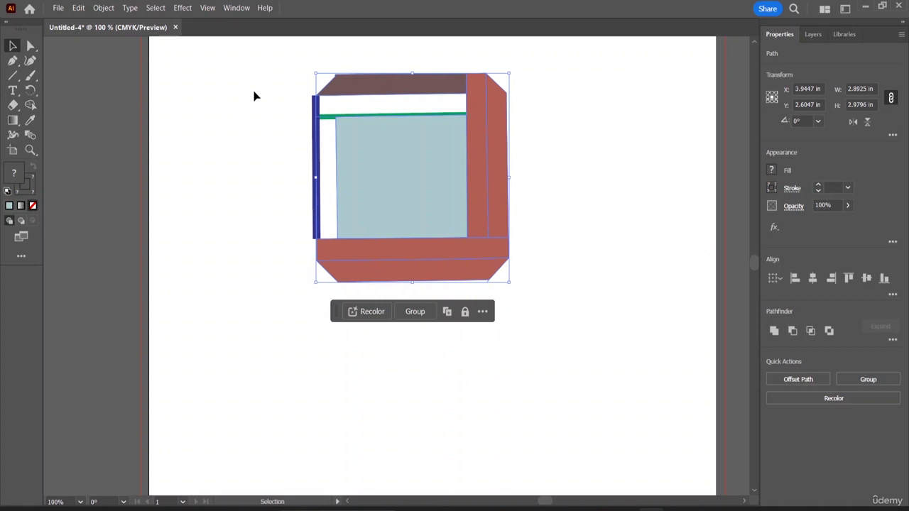
click(819, 192)
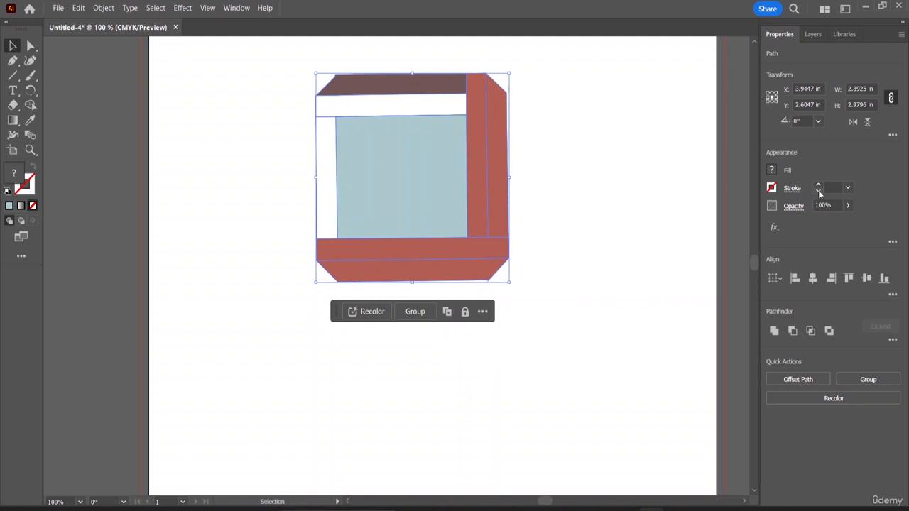
click(818, 184)
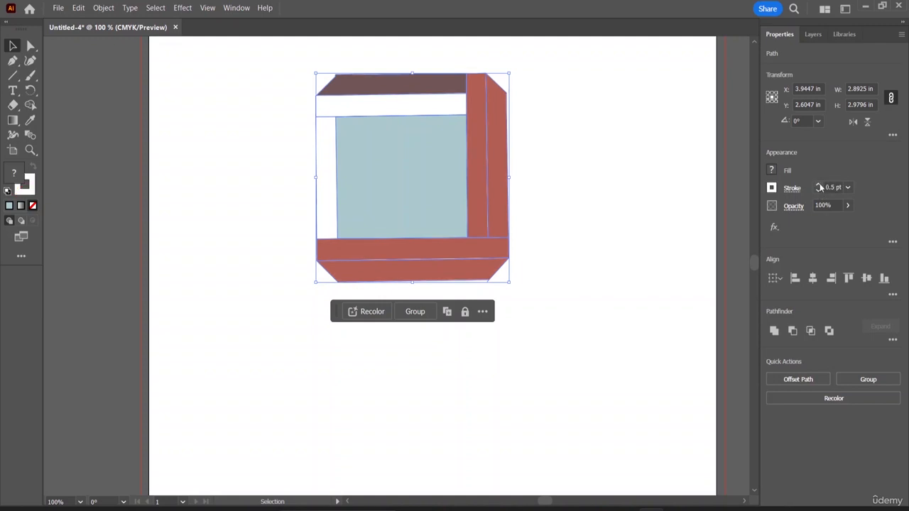
click(589, 133)
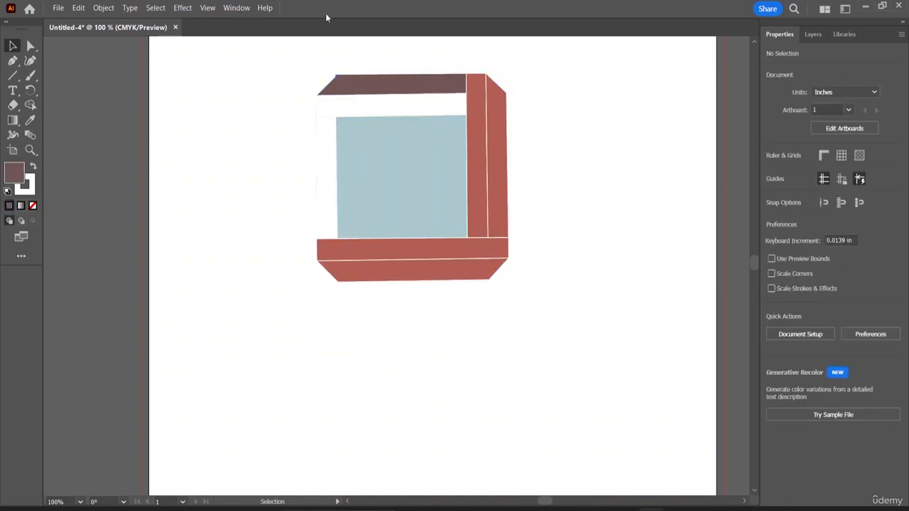
- Open the dark upper band in isolation mode and exit isolation again
click(315, 105)
click(328, 145)
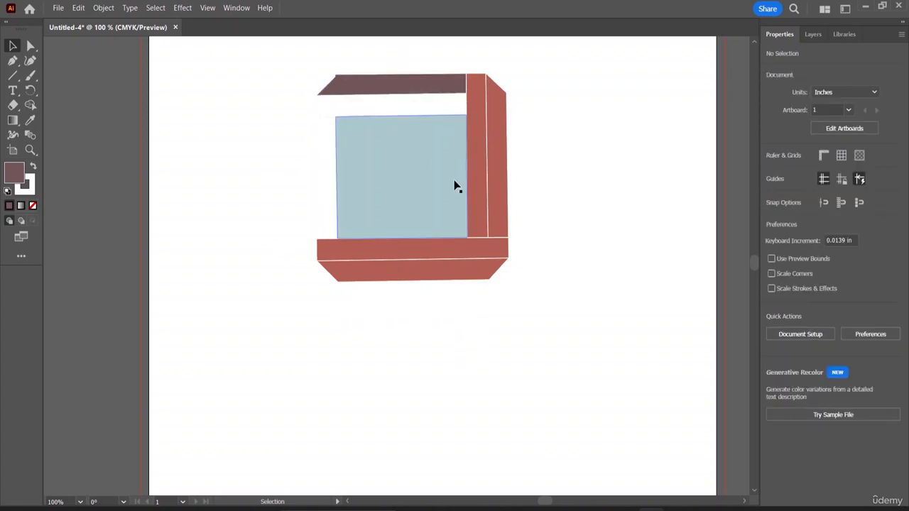
click(335, 80)
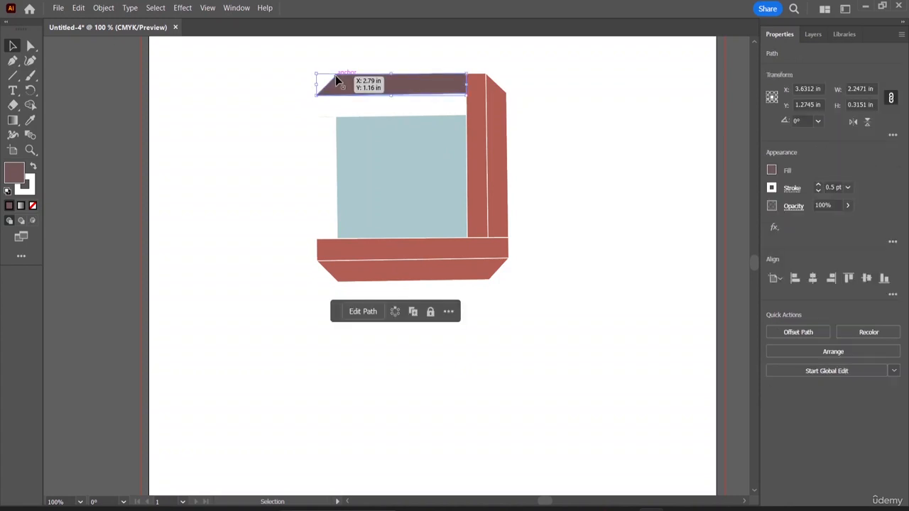
double_click(336, 77)
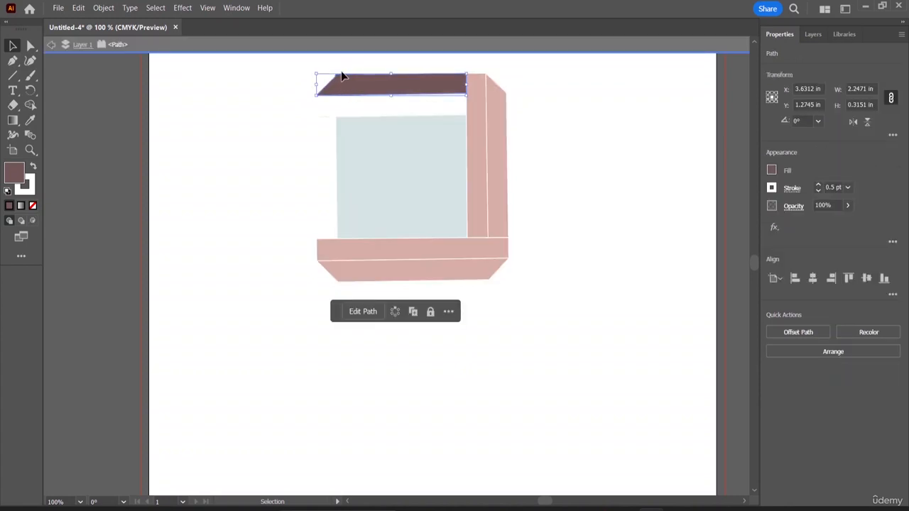
click(560, 159)
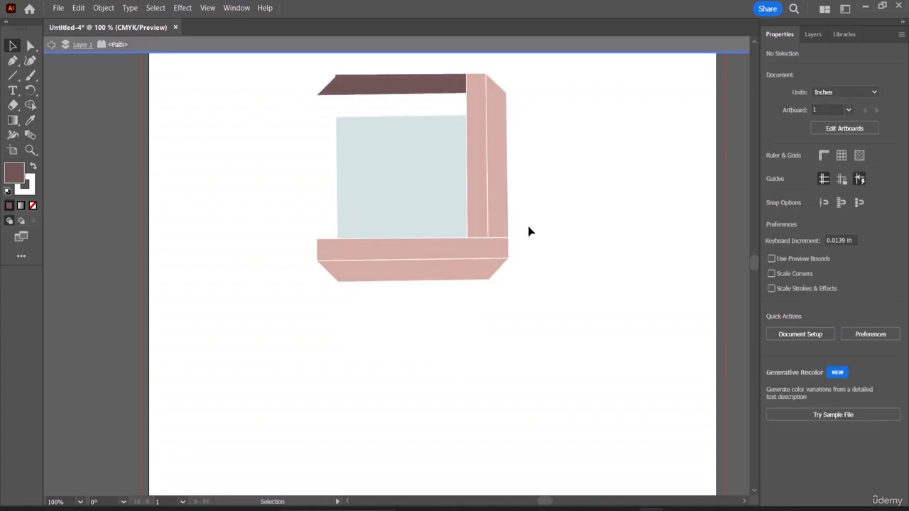
double_click(564, 264)
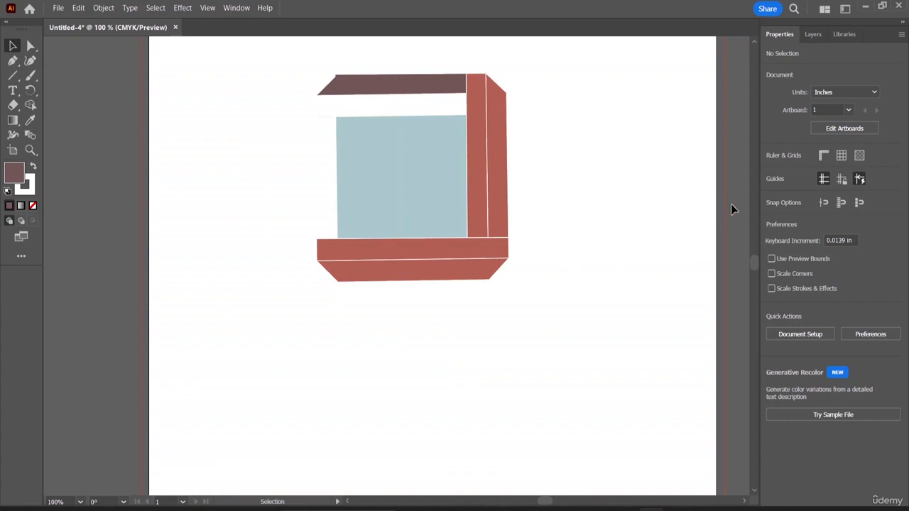